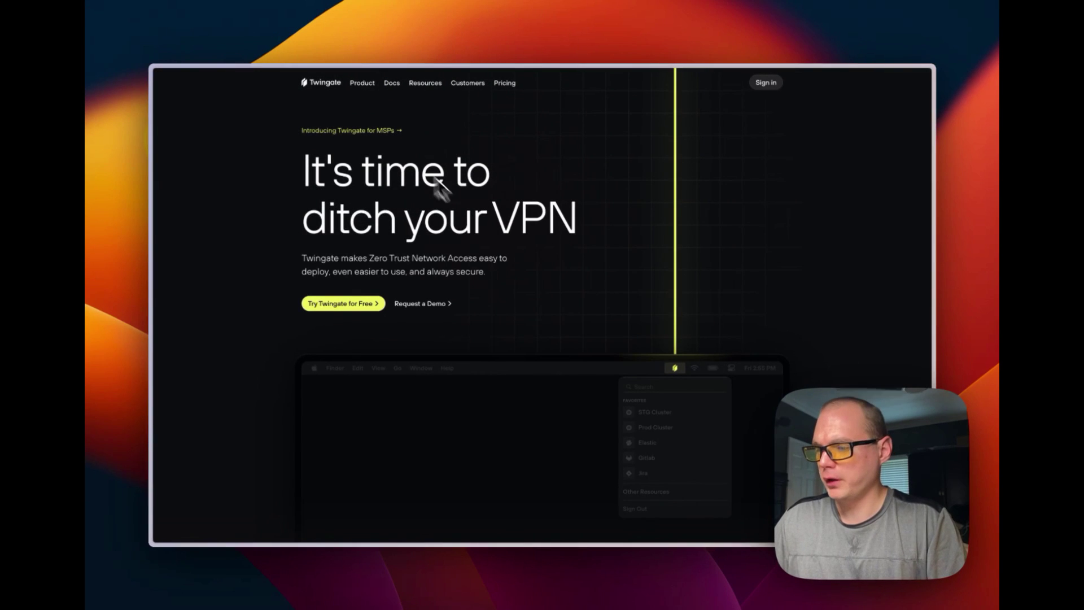
Step: Highlight the 'ditch your VPN' headline and the Zero Trust Network Access tagline
scroll(396, 195, down, 1)
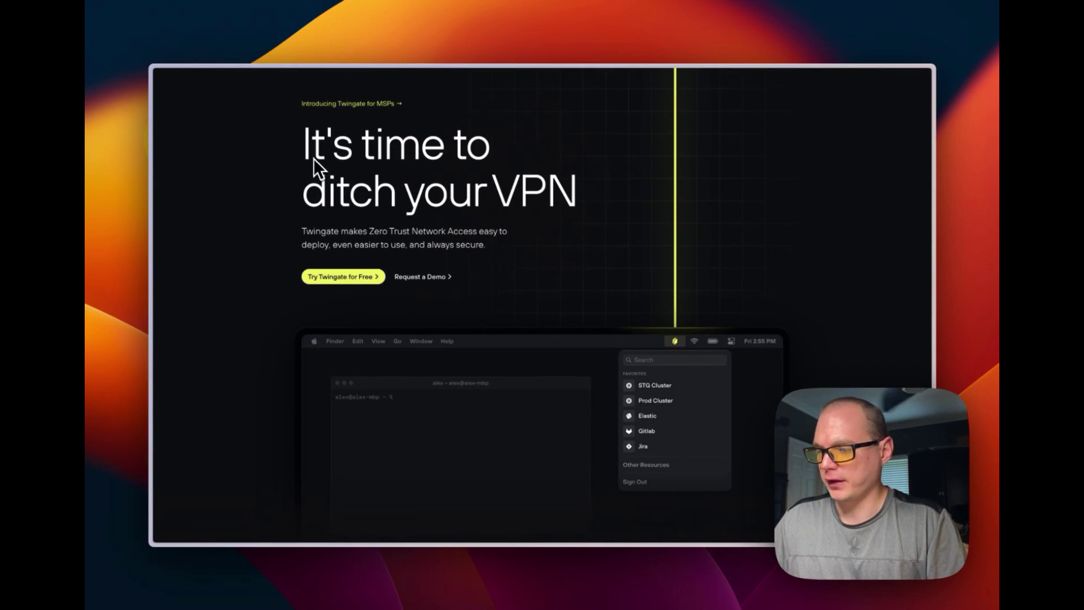
drag(312, 176, 353, 180)
drag(438, 291, 827, 291)
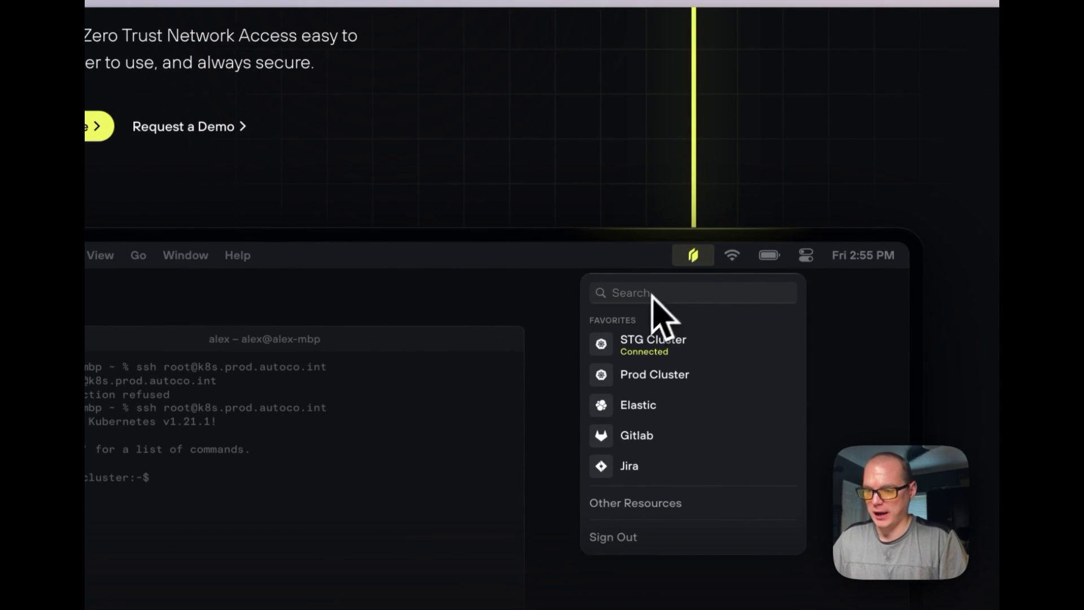
scroll(433, 507, down, 2)
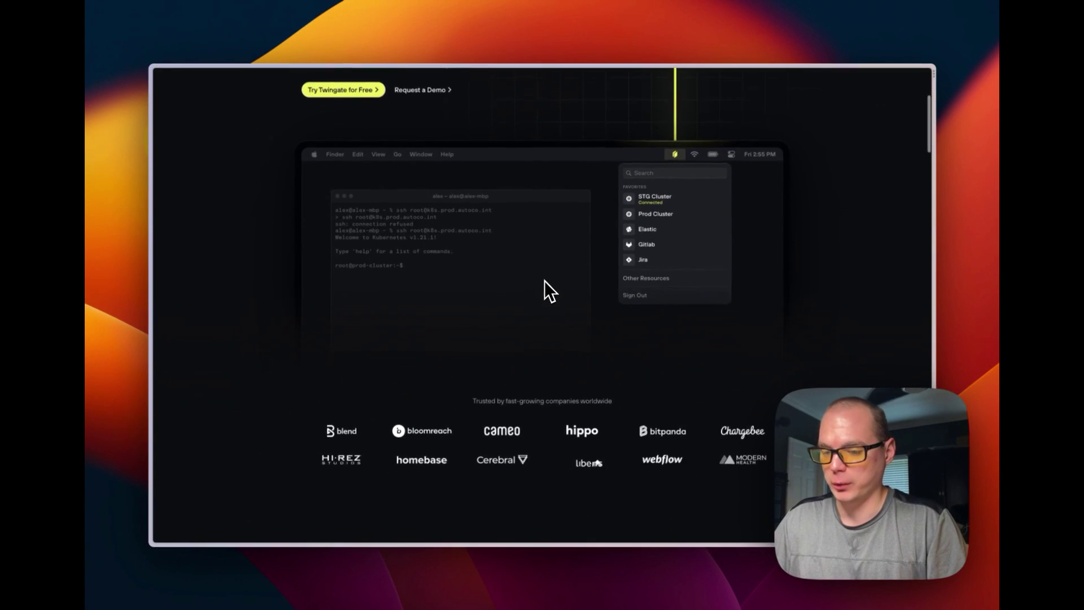
scroll(544, 280, down, 6)
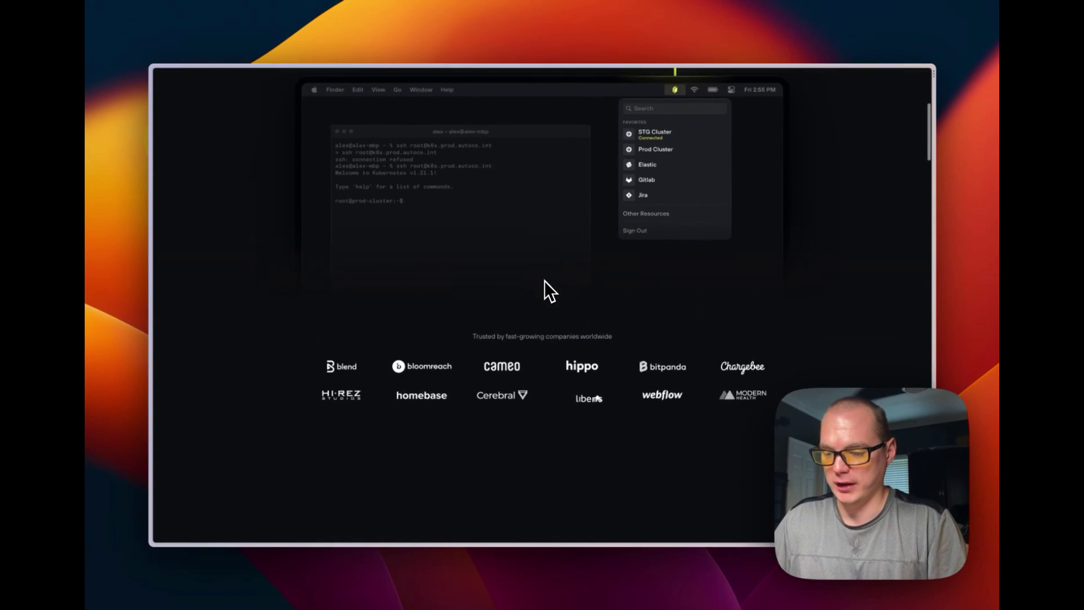
scroll(544, 280, down, 2)
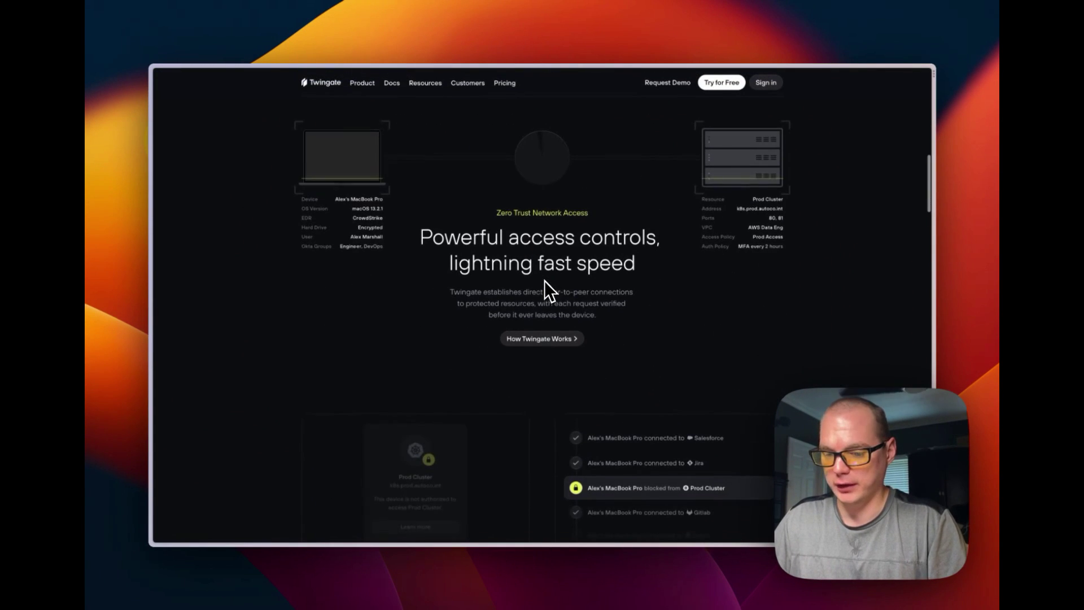
scroll(544, 280, up, 2)
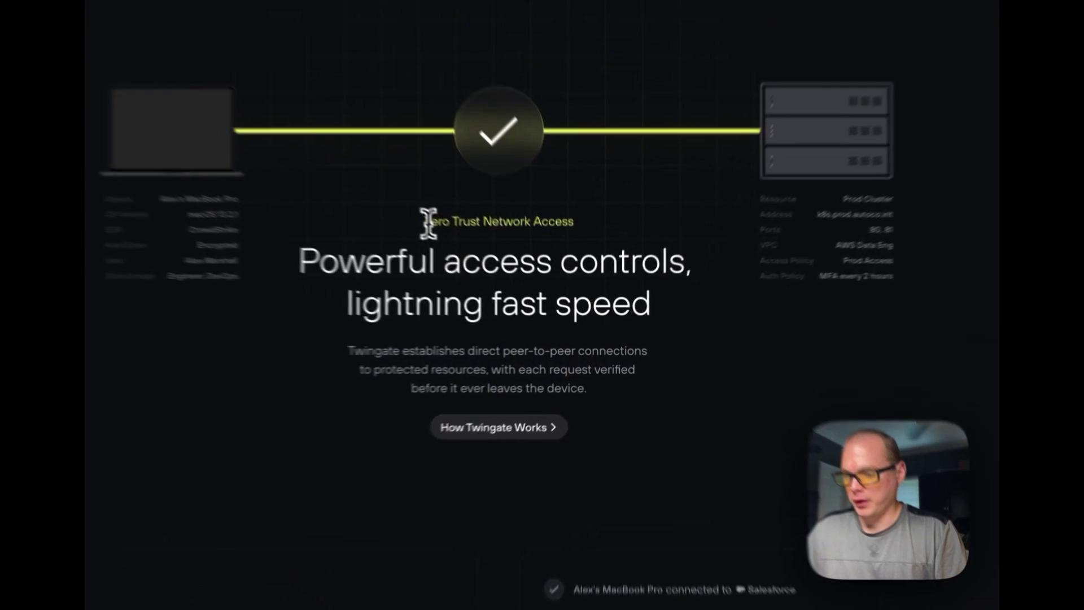
drag(496, 271, 654, 282)
Step: Scroll to the features and highlight Device Intelligence, Seamless Compliance and Universal MFA text
scroll(506, 362, down, 10)
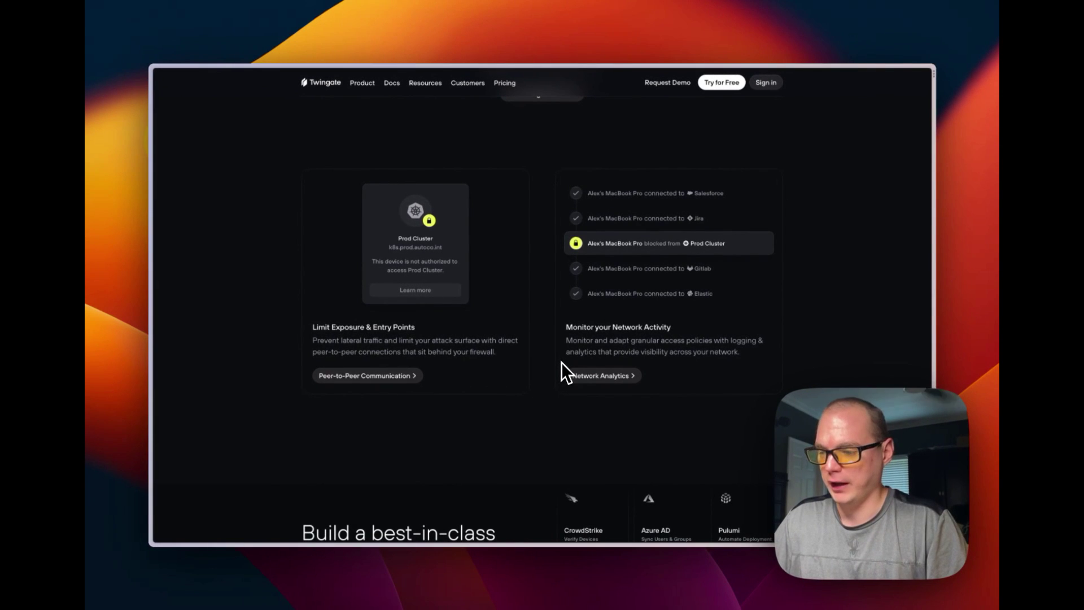
scroll(561, 361, down, 5)
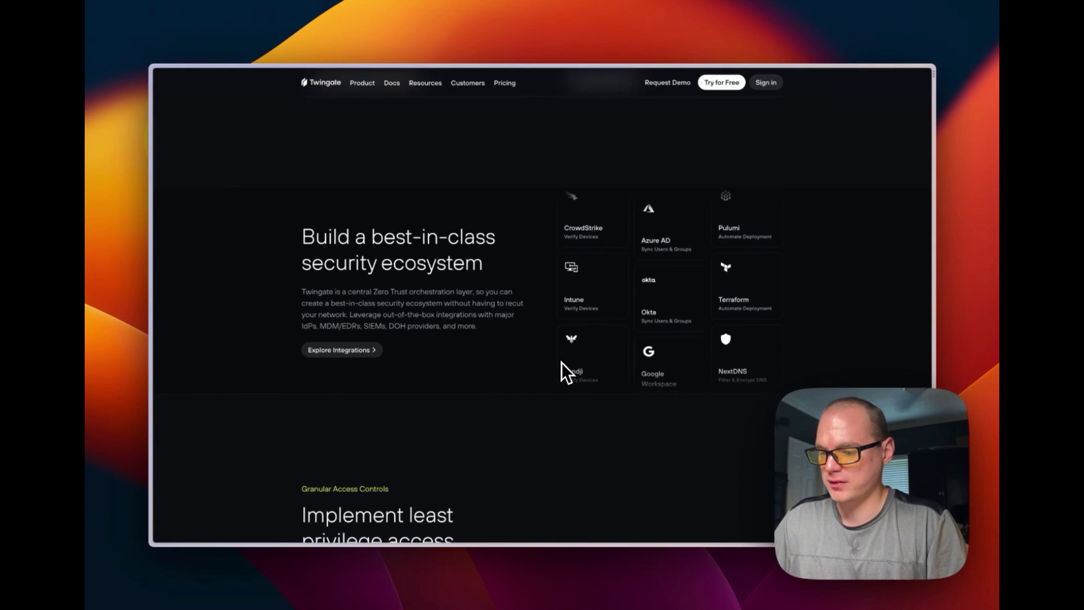
scroll(561, 361, down, 2)
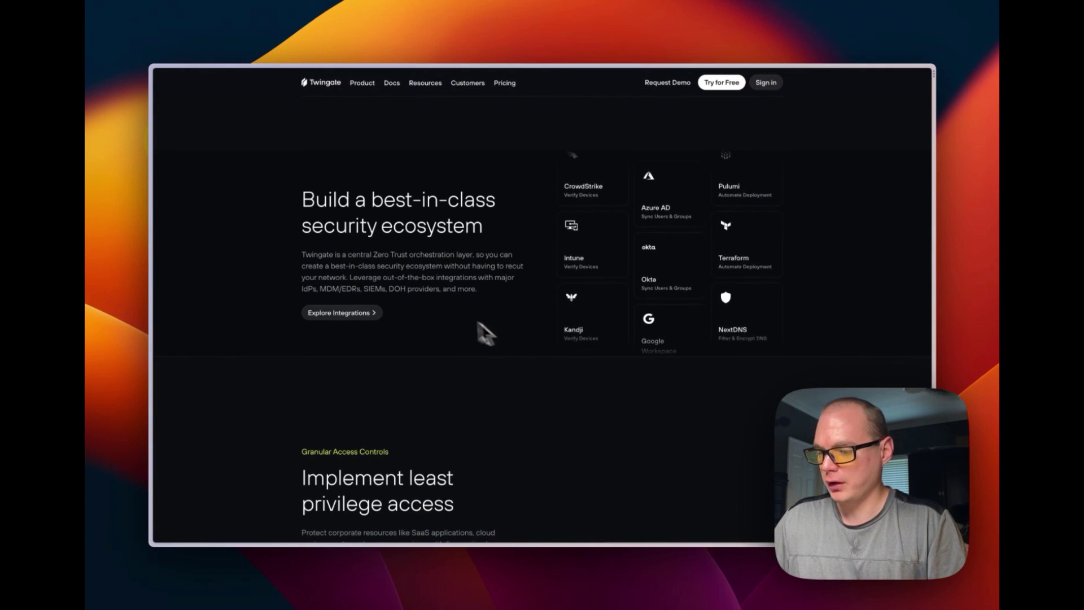
scroll(452, 313, down, 2)
scroll(442, 305, down, 3)
scroll(441, 305, up, 4)
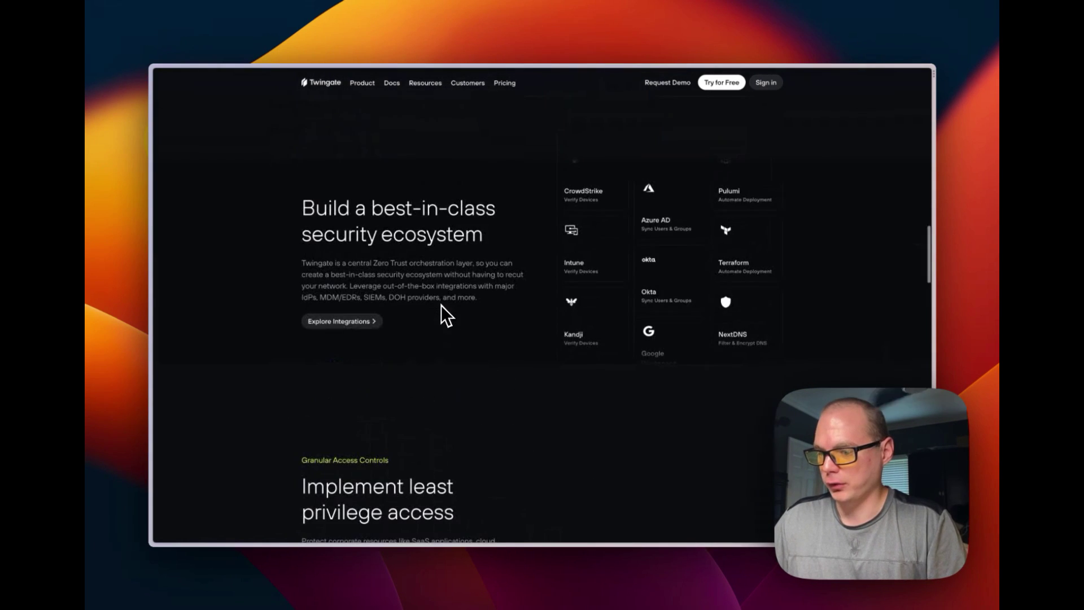
scroll(452, 290, down, 5)
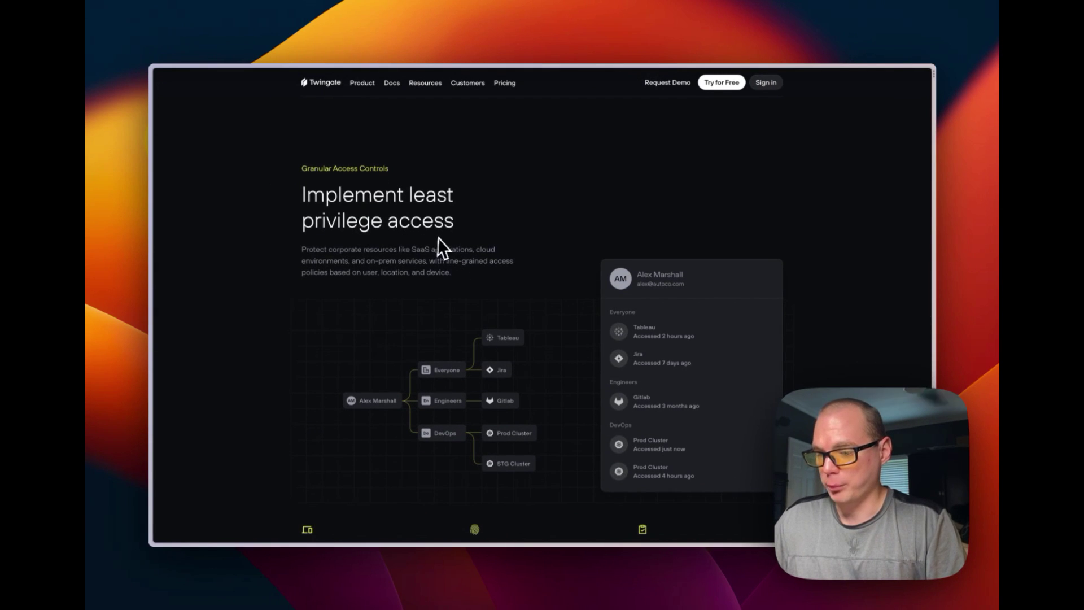
scroll(440, 307, down, 3)
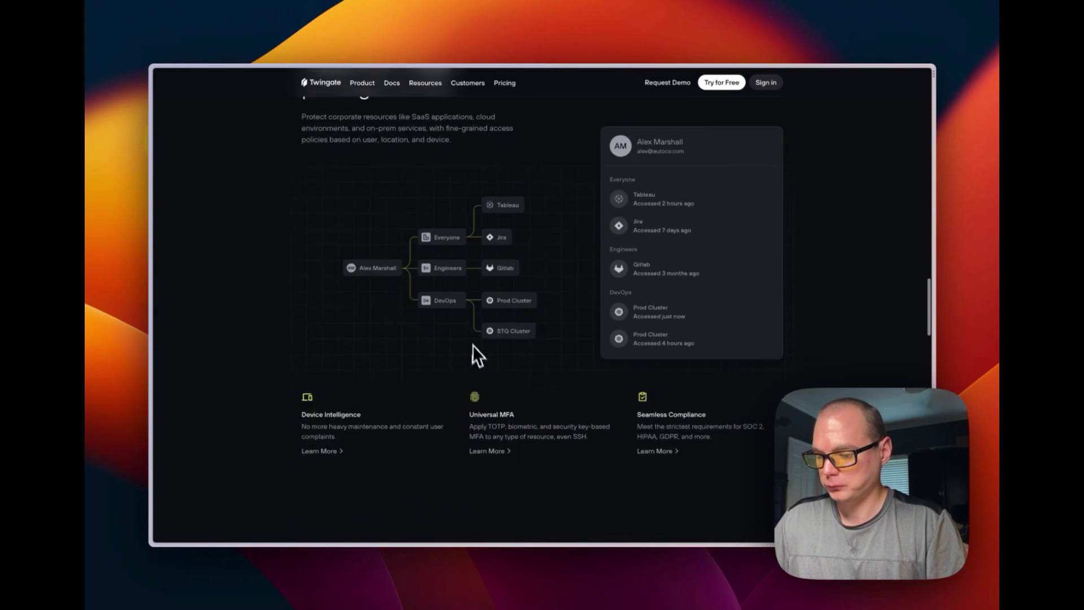
scroll(474, 350, down, 3)
scroll(356, 342, down, 1)
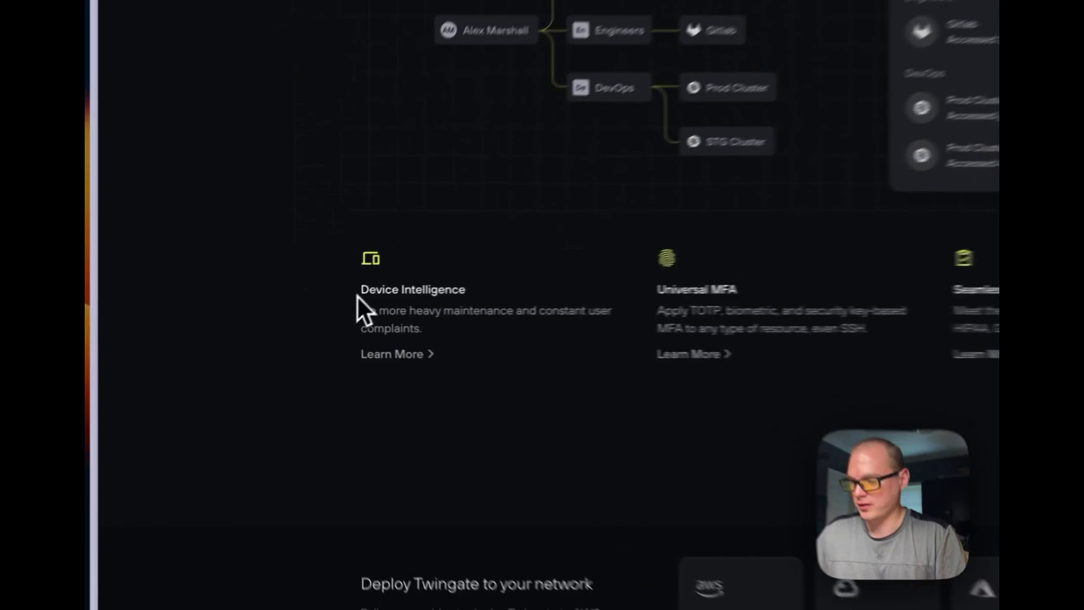
drag(357, 298, 506, 324)
click(955, 296)
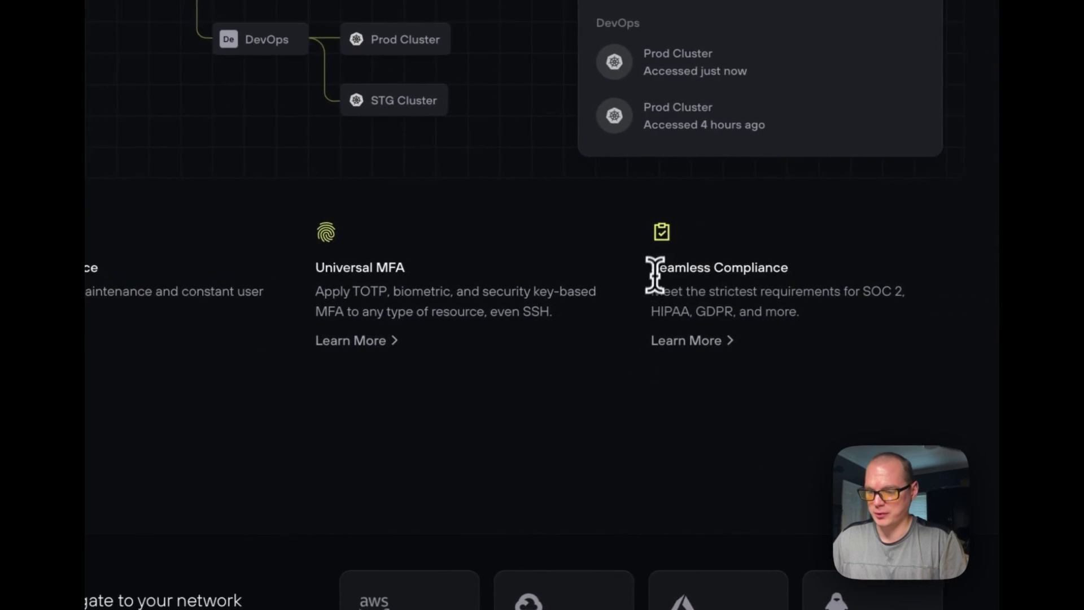
drag(655, 270, 757, 295)
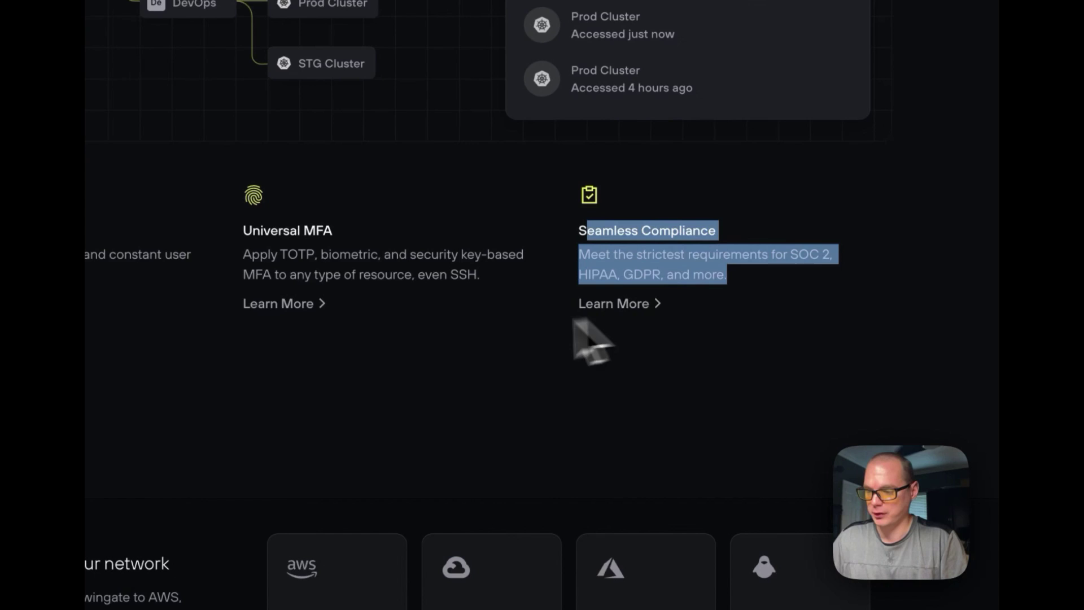
drag(277, 254, 329, 254)
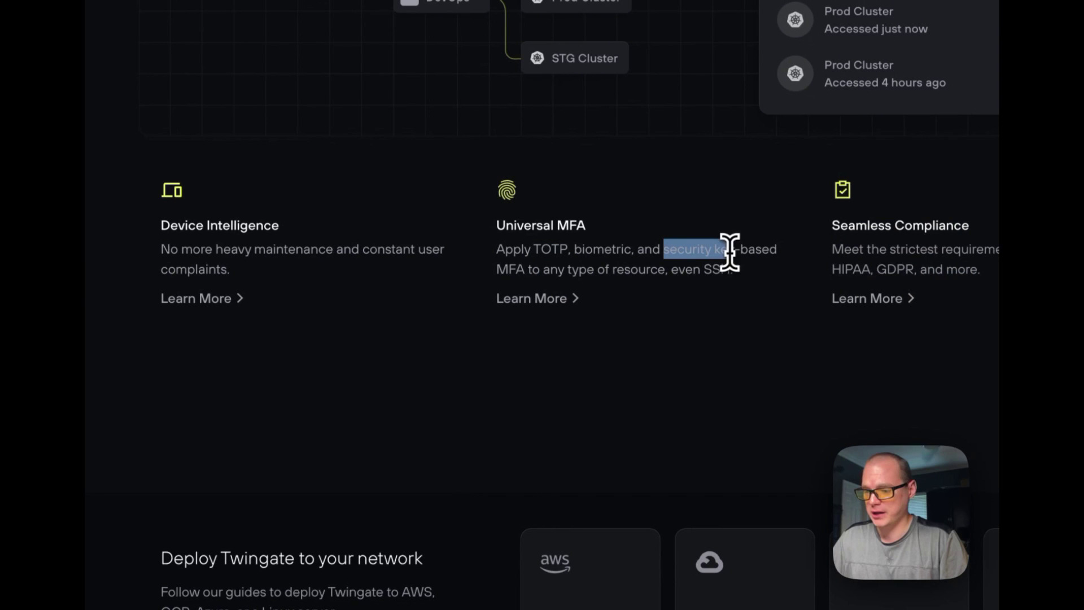
Step: Scroll to Zero Trust as Code and view the Pulumi and API code samples
scroll(642, 354, down, 6)
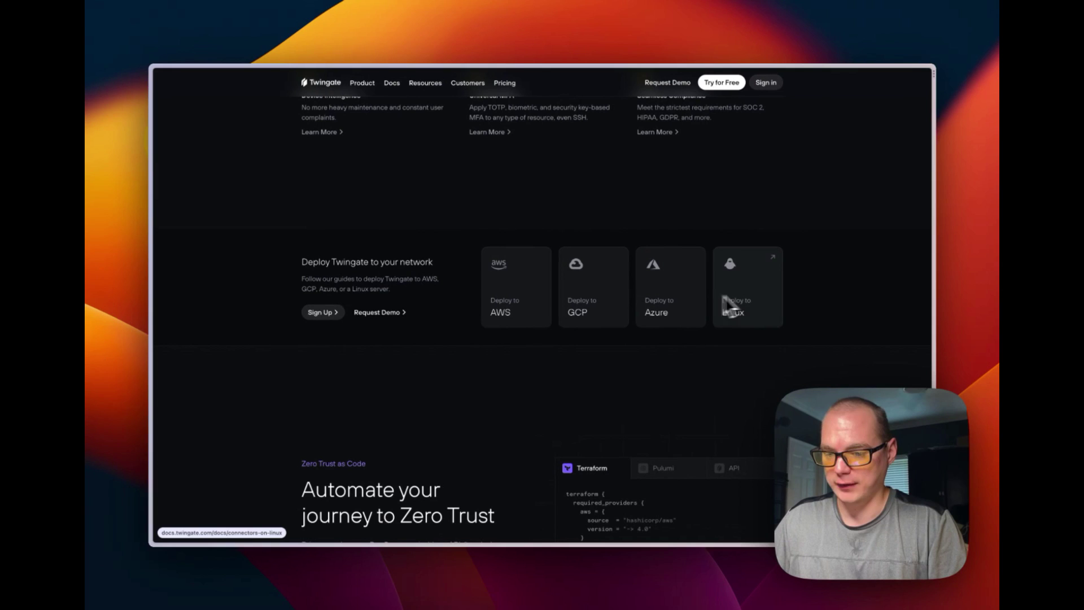
scroll(407, 375, down, 5)
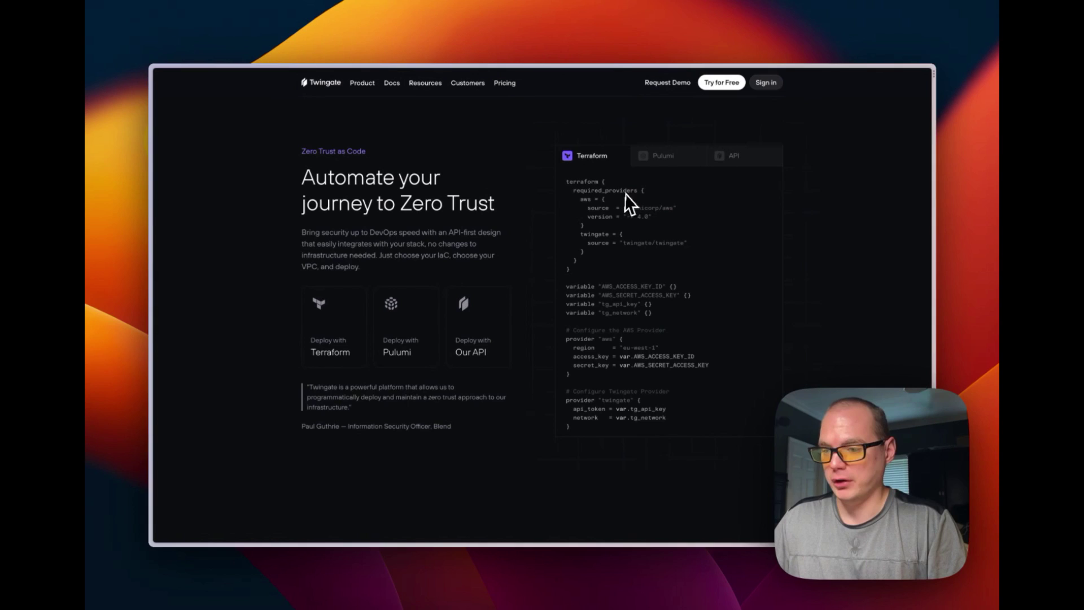
click(659, 161)
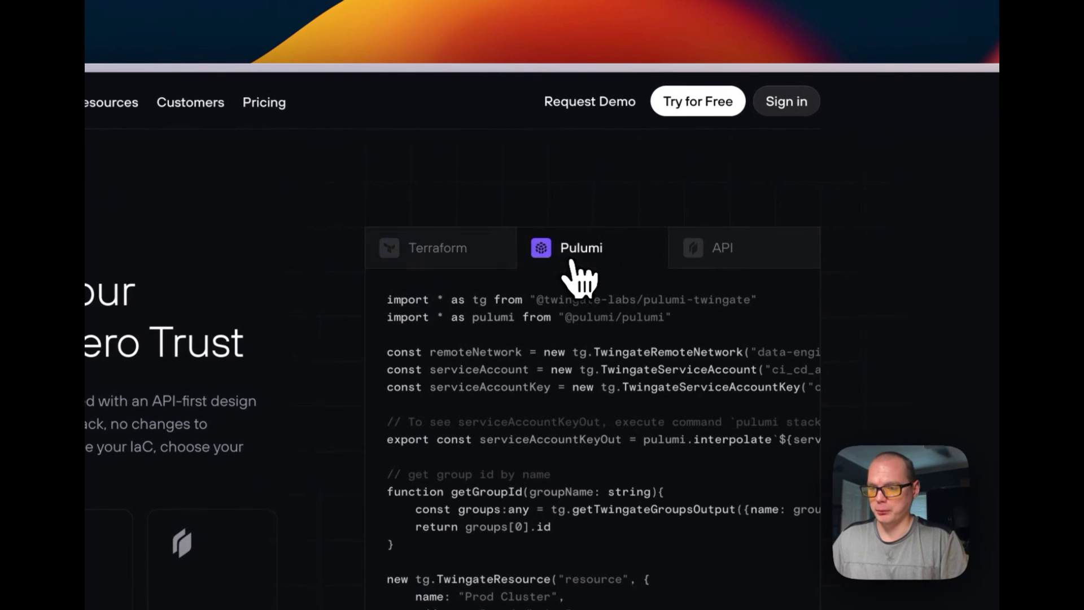
click(743, 257)
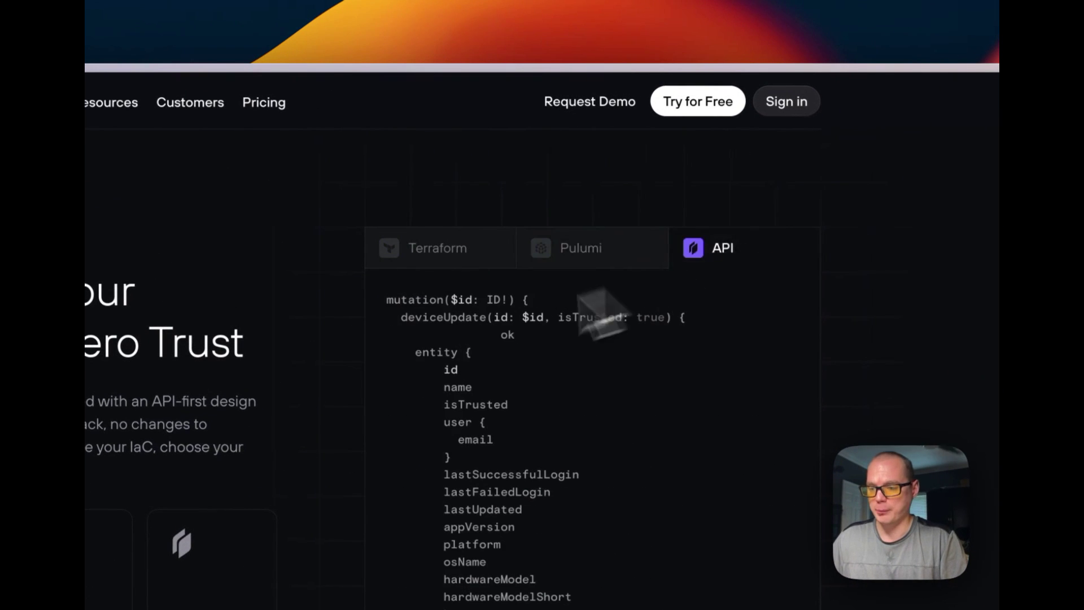
Step: Highlight the 'Architected for speed and reliability' heading, reach the footer, then scroll back up
scroll(726, 364, down, 5)
scroll(729, 361, down, 10)
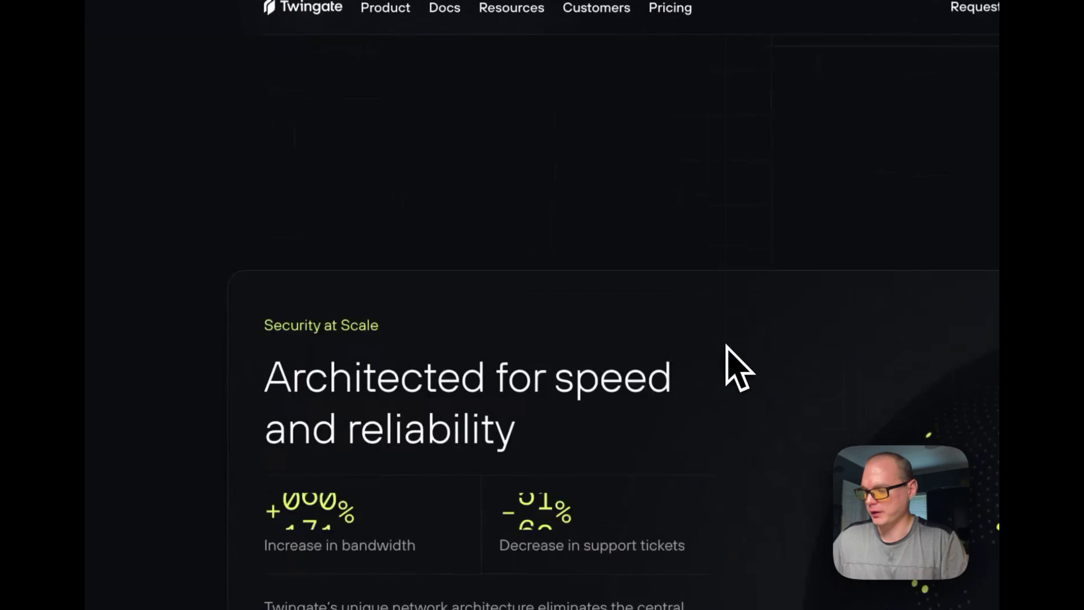
drag(370, 296, 795, 372)
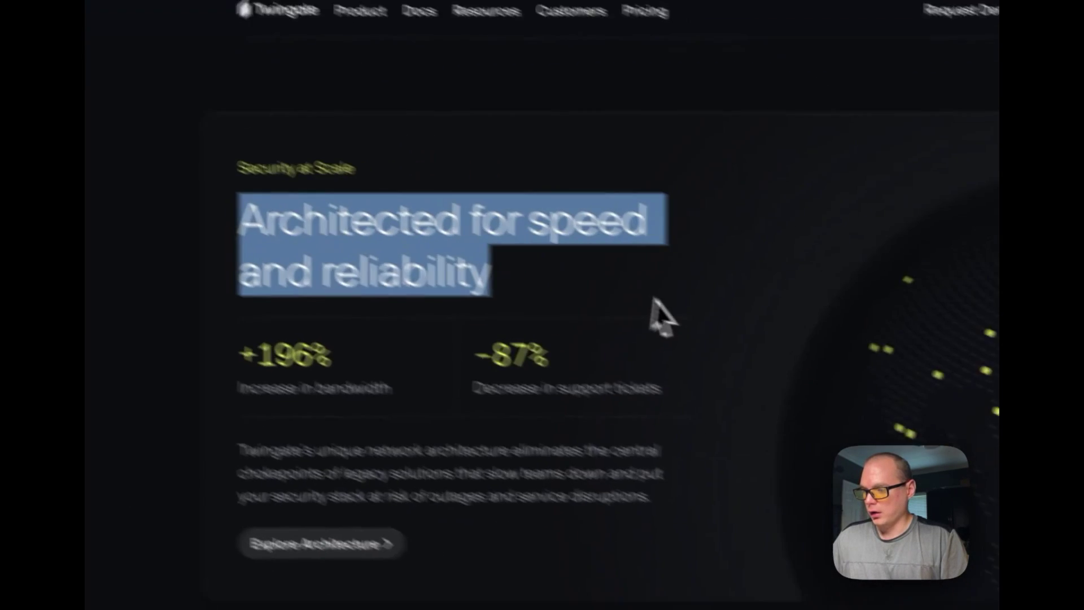
scroll(547, 440, down, 5)
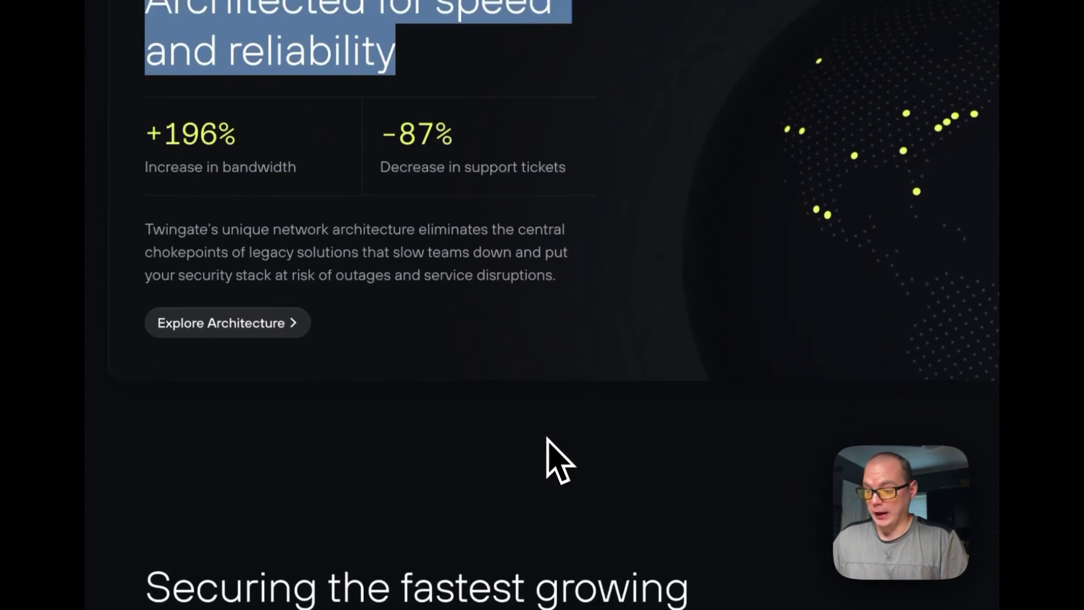
scroll(504, 326, down, 5)
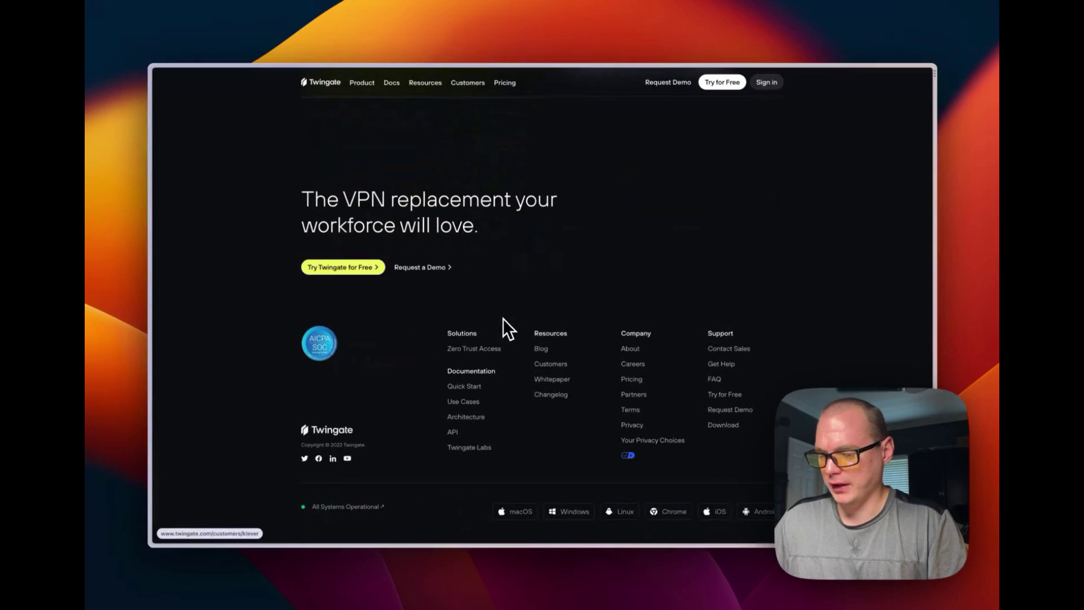
scroll(502, 328, up, 15)
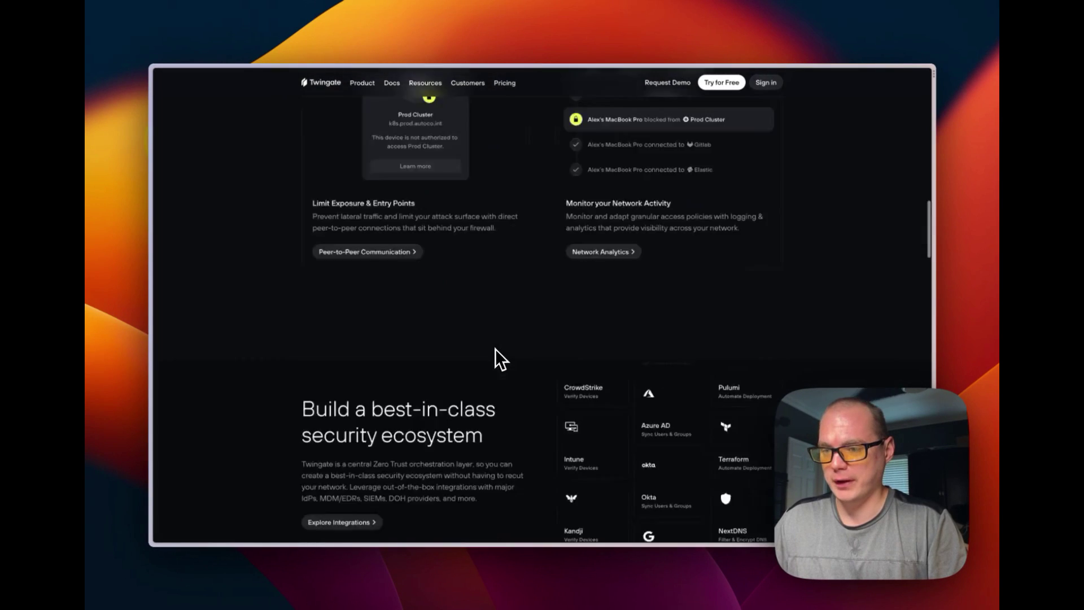
scroll(495, 347, up, 10)
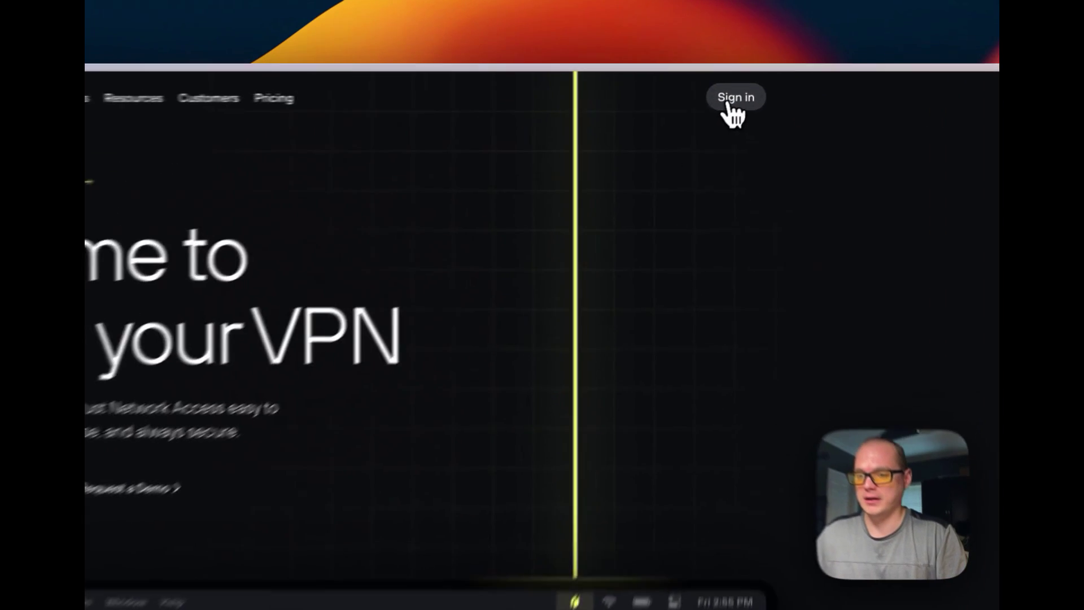
Step: Sign in and add an On Premise remote network named 'Casa OS'
click(728, 106)
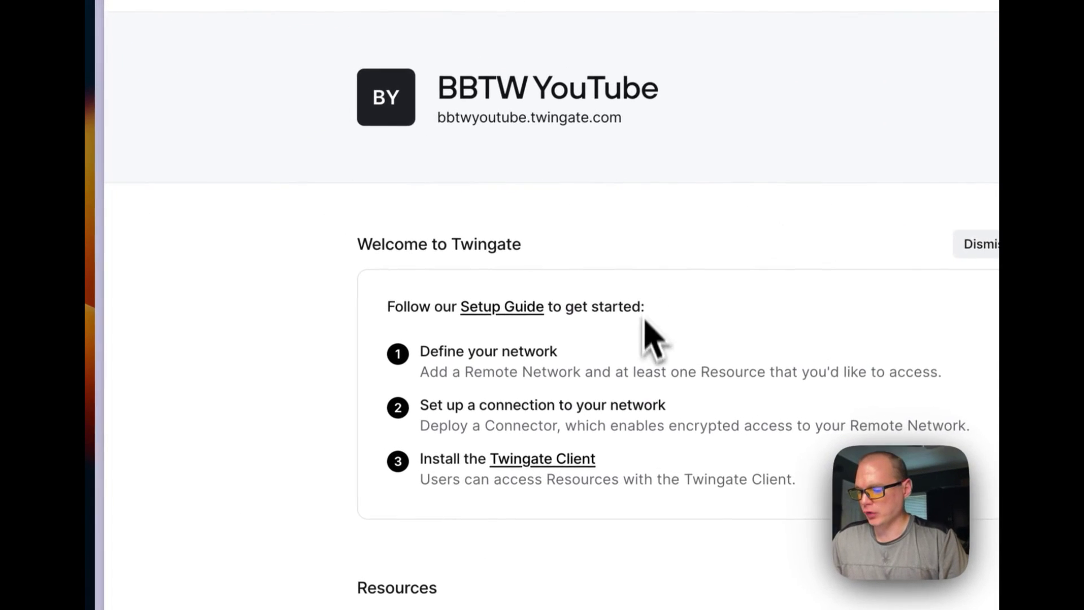
scroll(652, 338, down, 2)
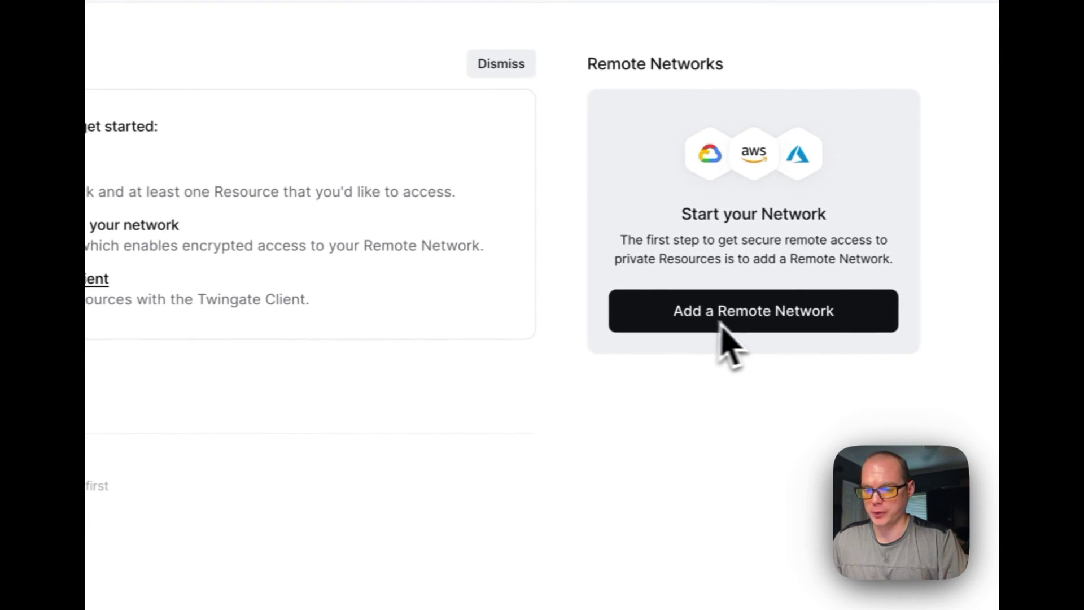
click(674, 336)
click(316, 209)
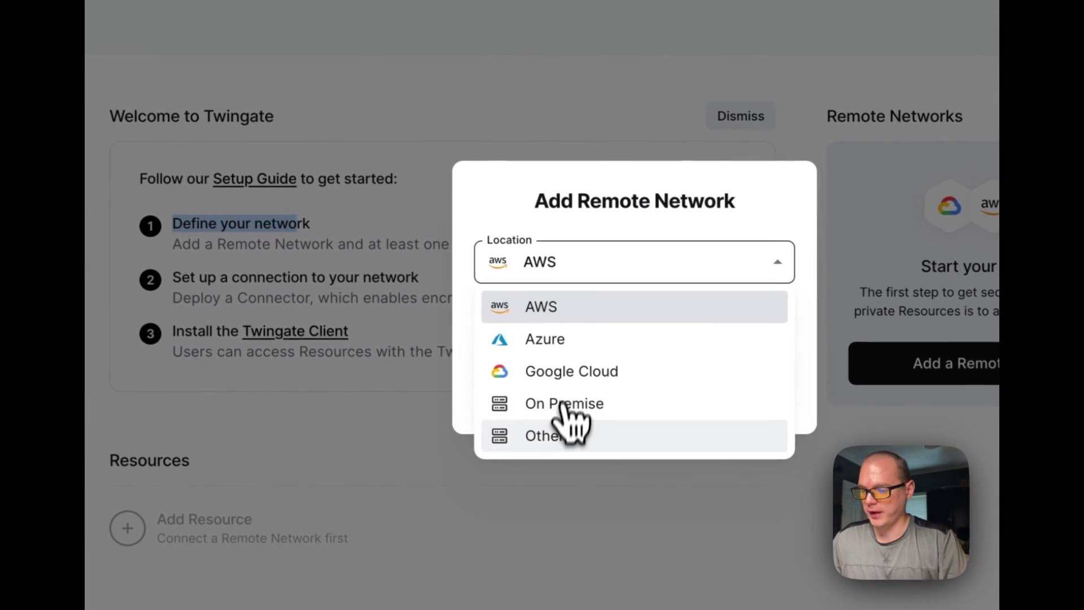
click(564, 403)
click(542, 332)
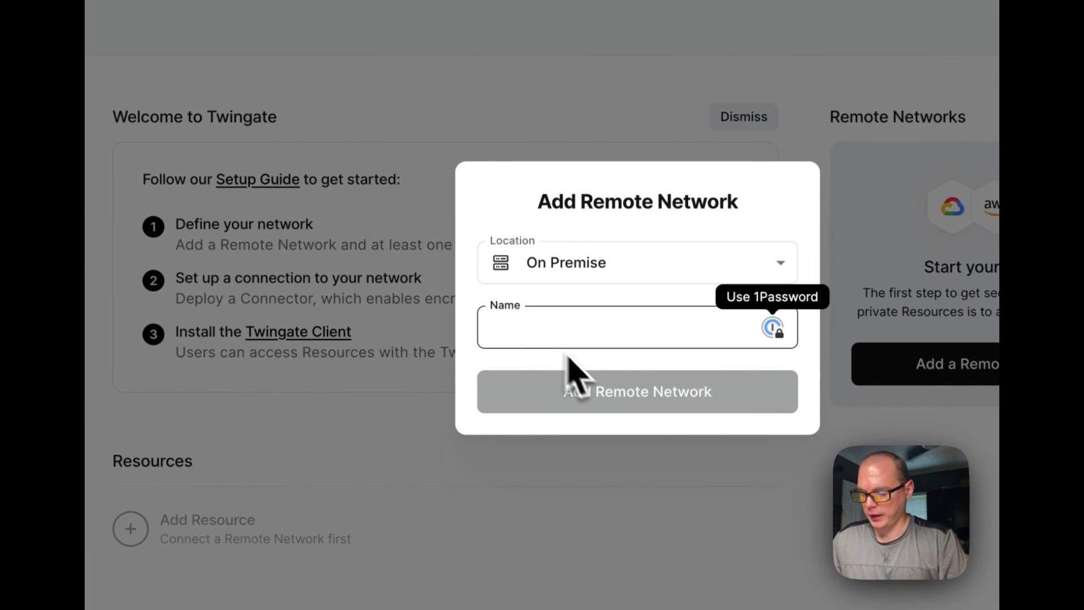
text(Casa OS)
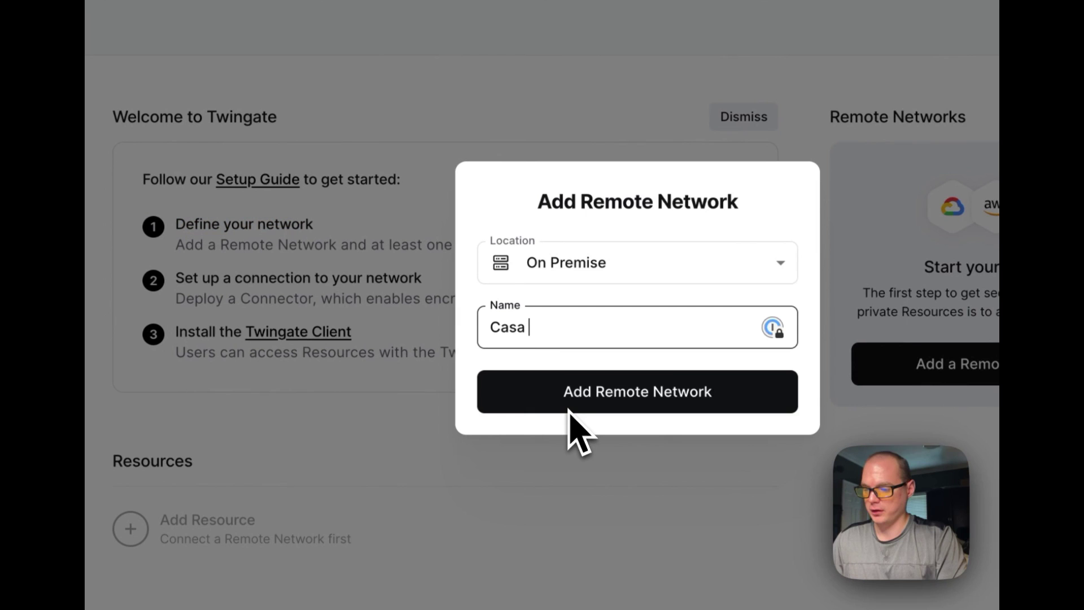
click(600, 403)
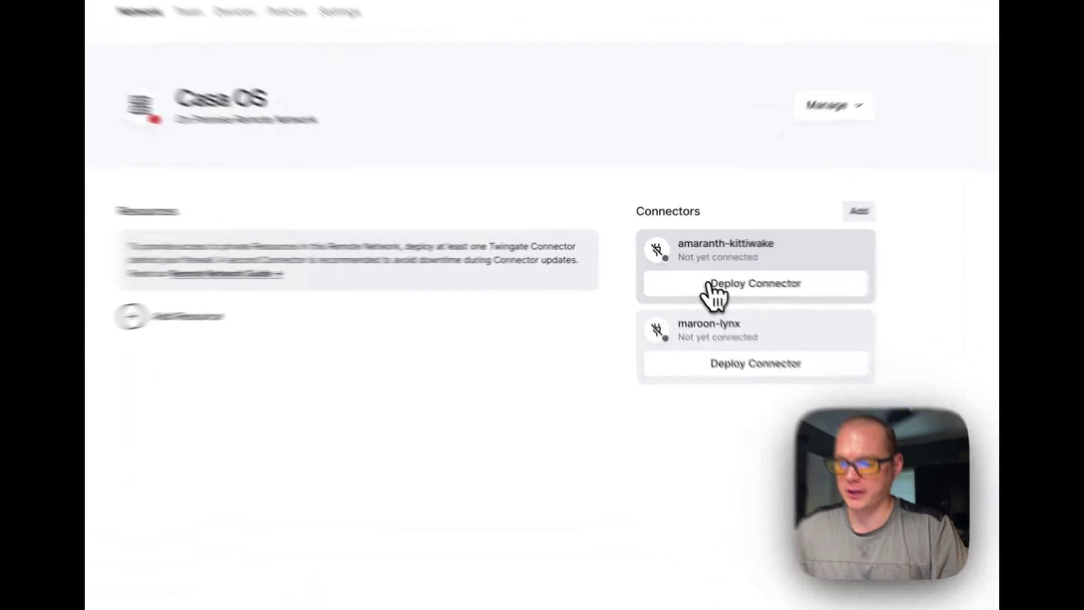
Step: Begin Docker deployment of connector amaranth-kittiwake and scroll through its token steps
click(691, 272)
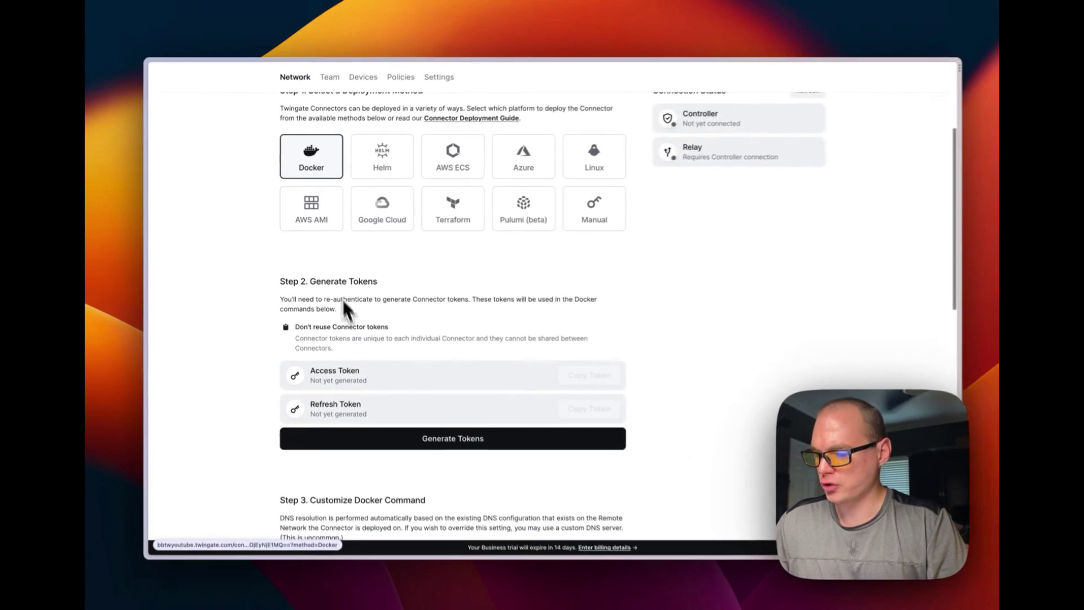
scroll(345, 304, down, 3)
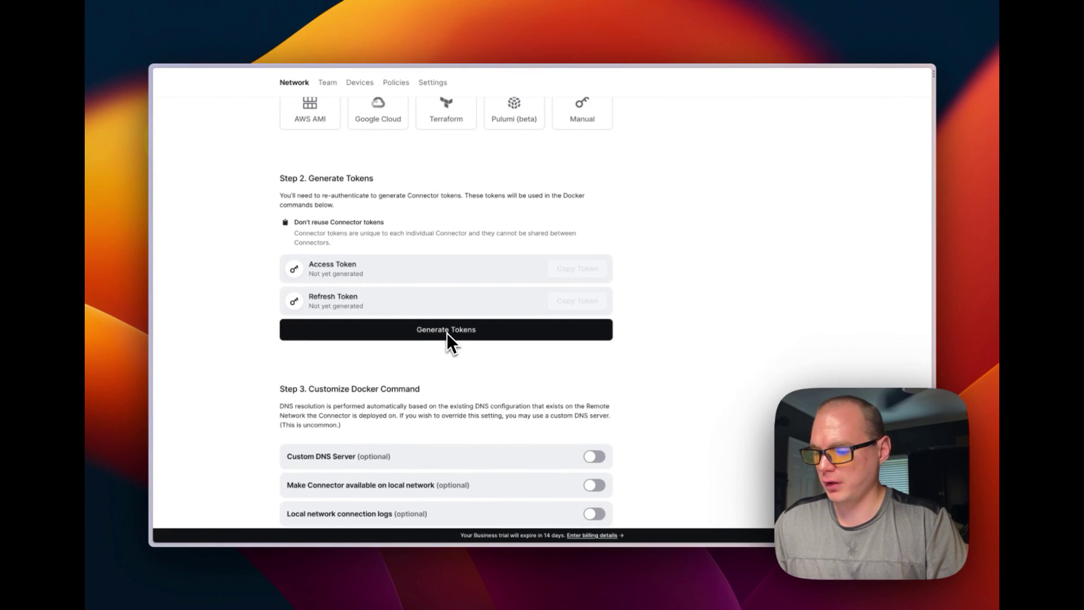
scroll(441, 358, down, 6)
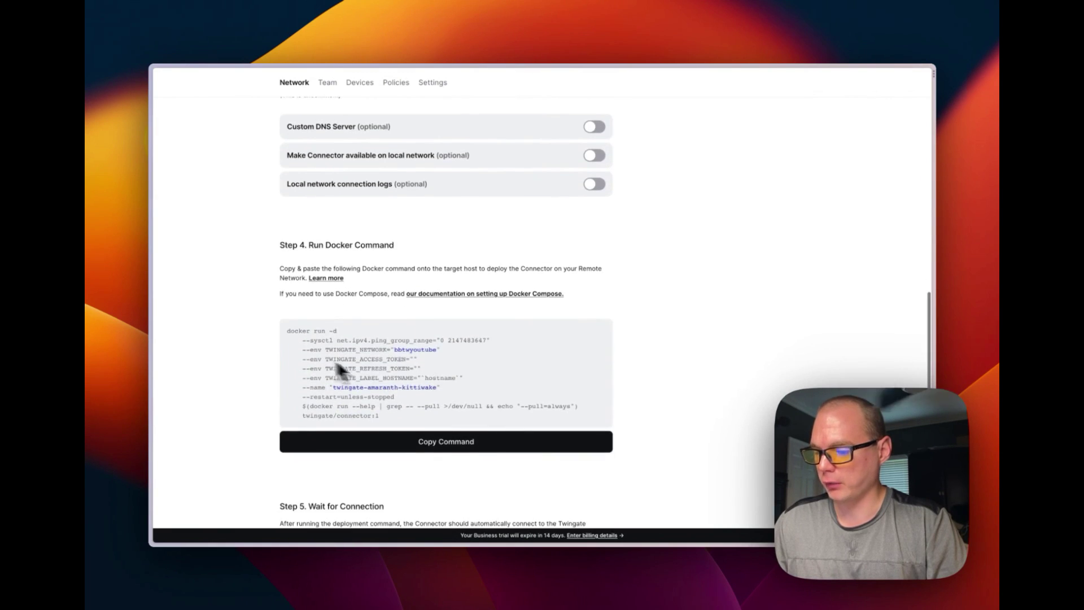
drag(287, 330, 418, 420)
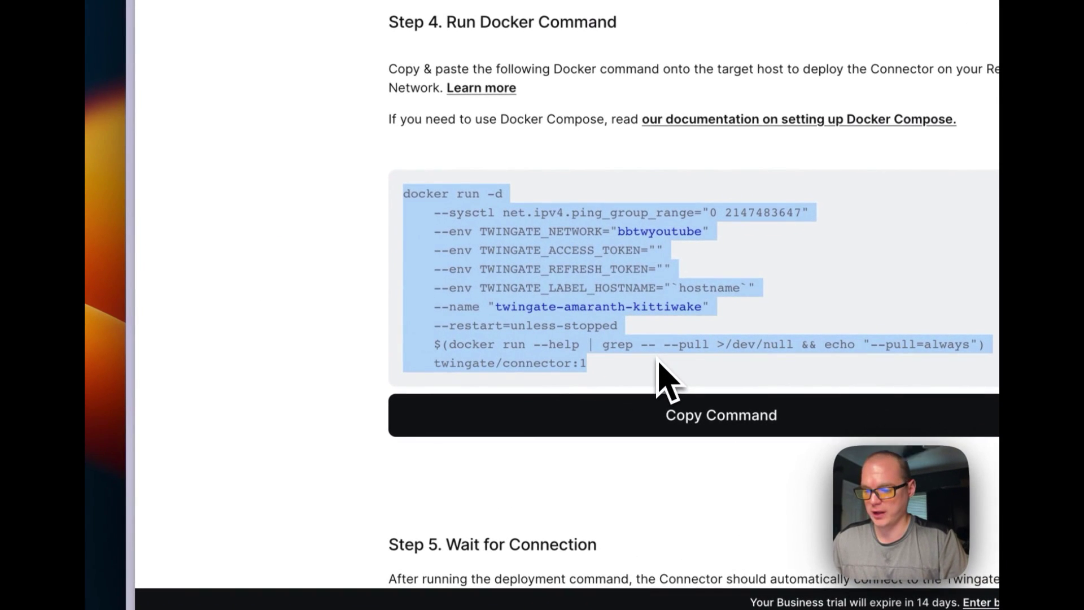
scroll(669, 381, up, 15)
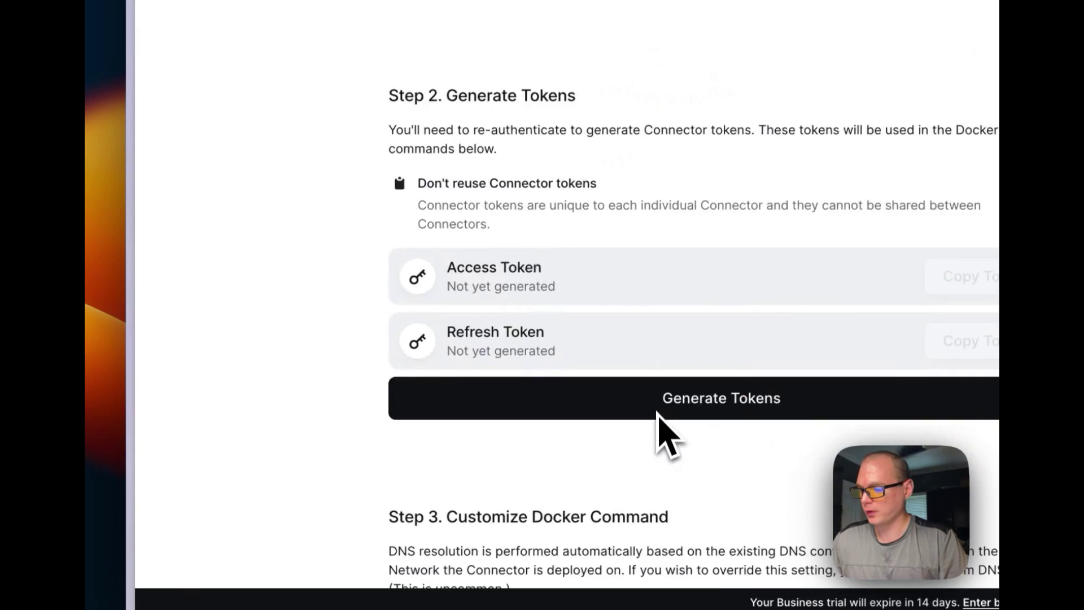
scroll(415, 444, down, 5)
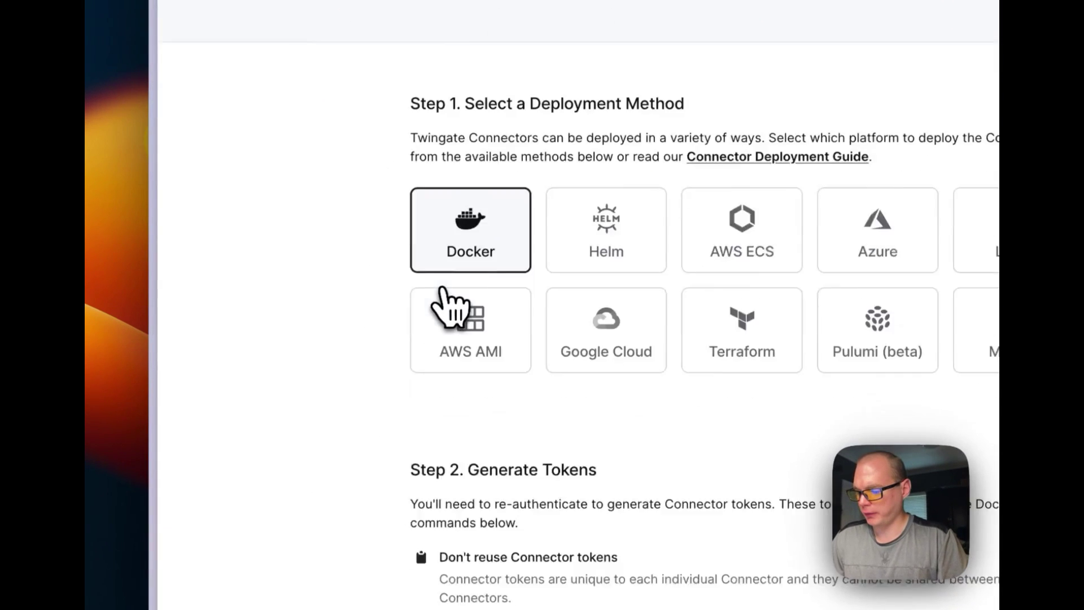
scroll(443, 289, down, 7)
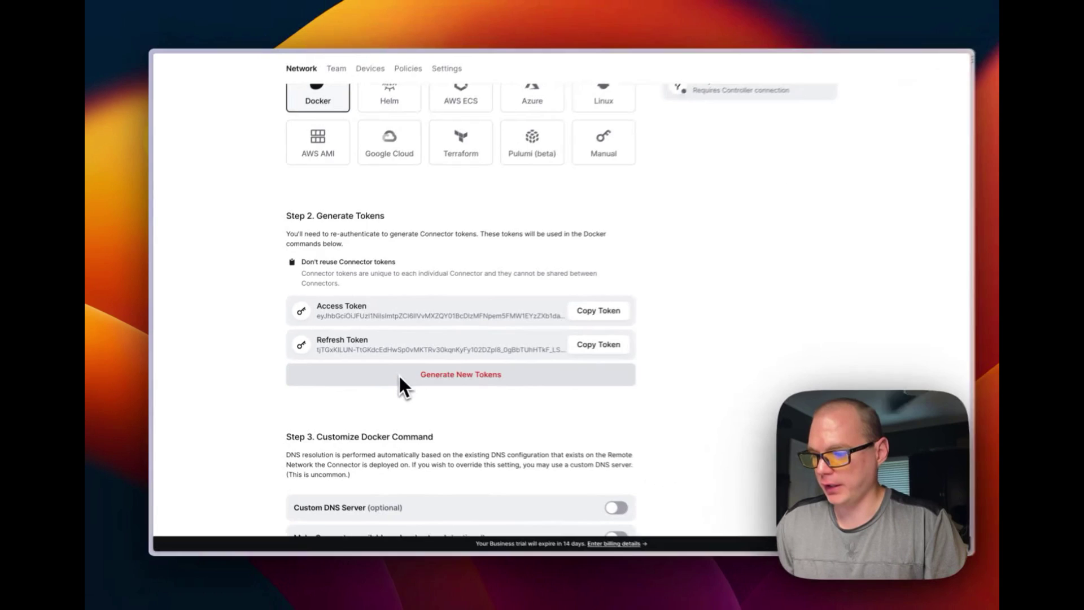
scroll(280, 412, down, 4)
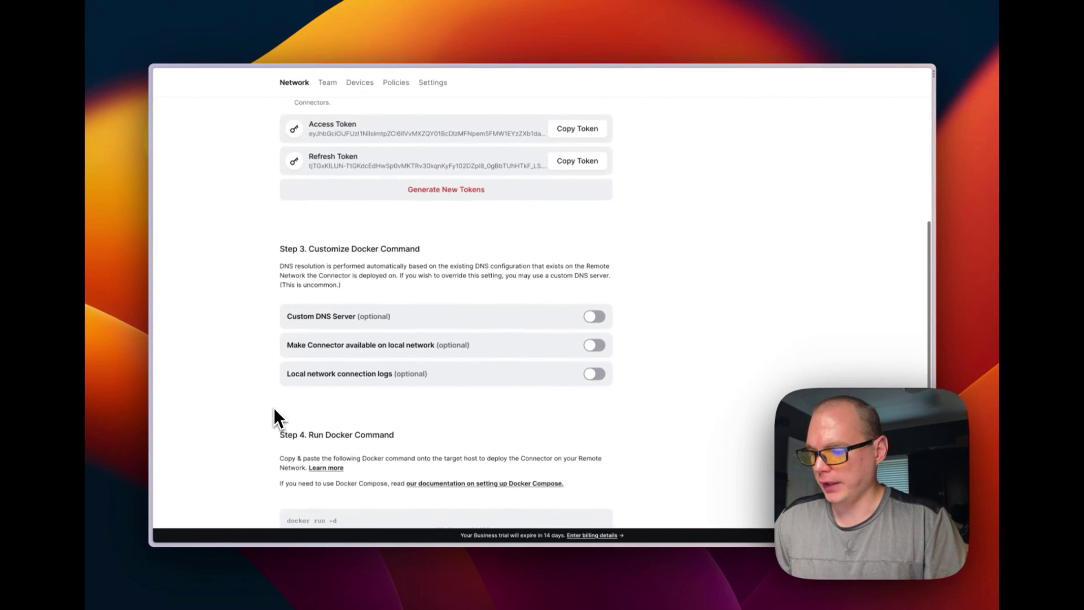
Step: Try the Step 3 toggles for custom DNS, local network access and connection logs
scroll(257, 374, down, 1)
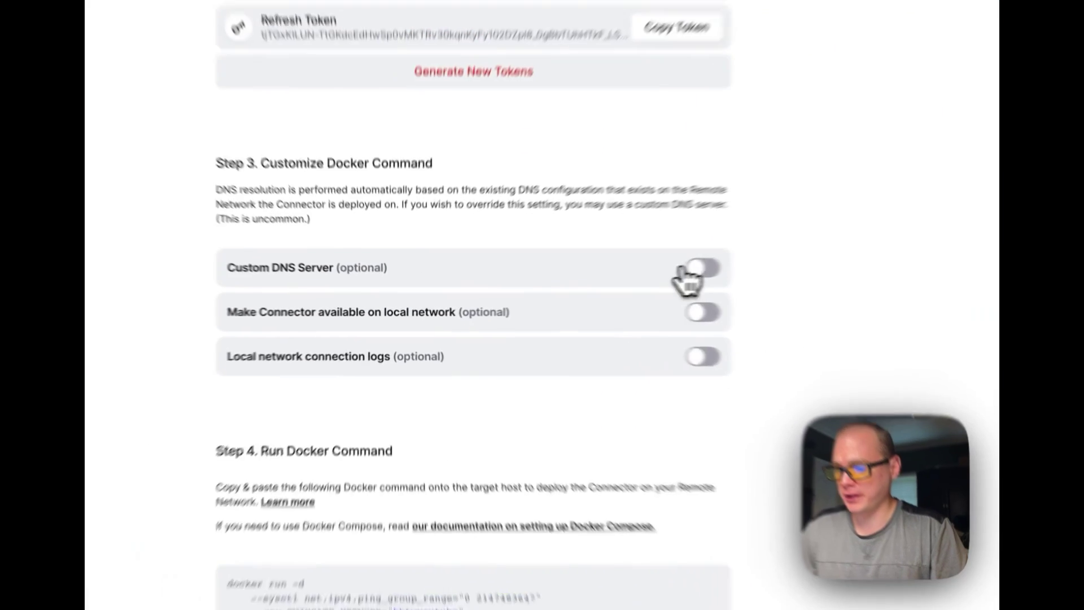
click(594, 284)
click(379, 309)
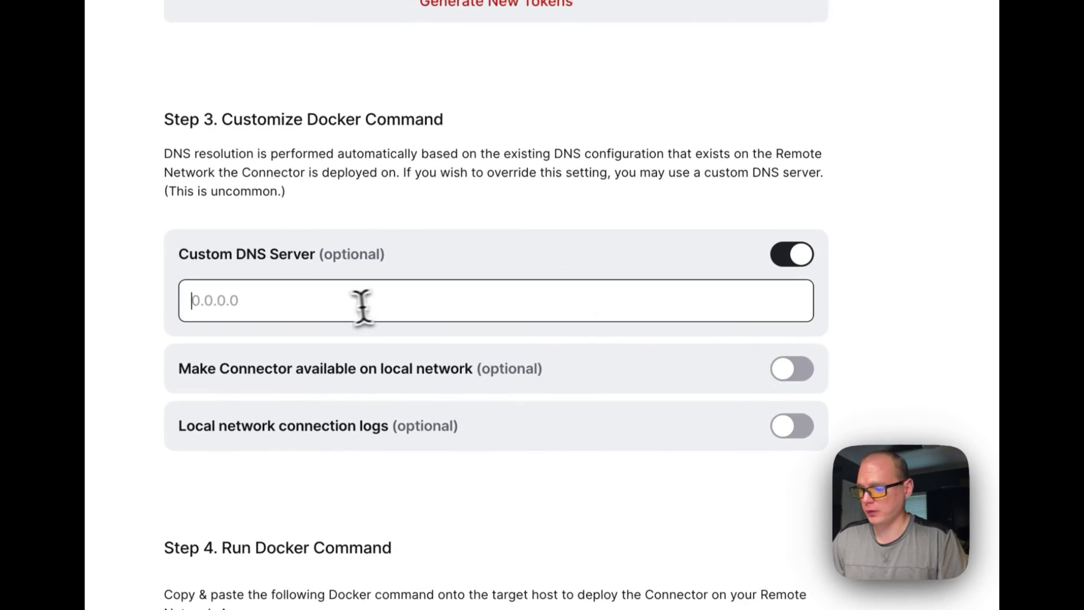
click(767, 259)
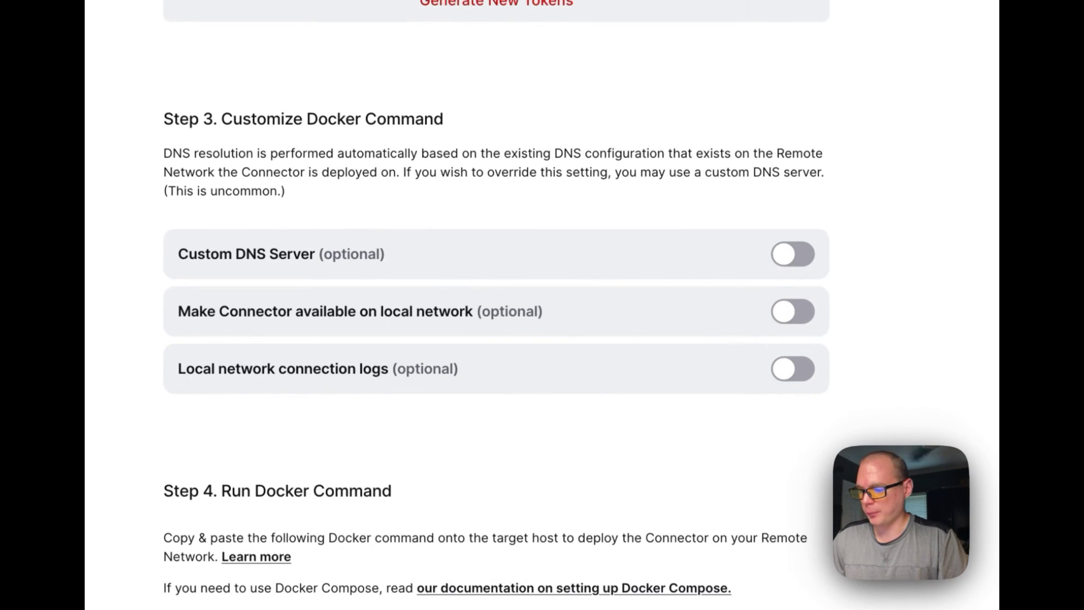
click(793, 312)
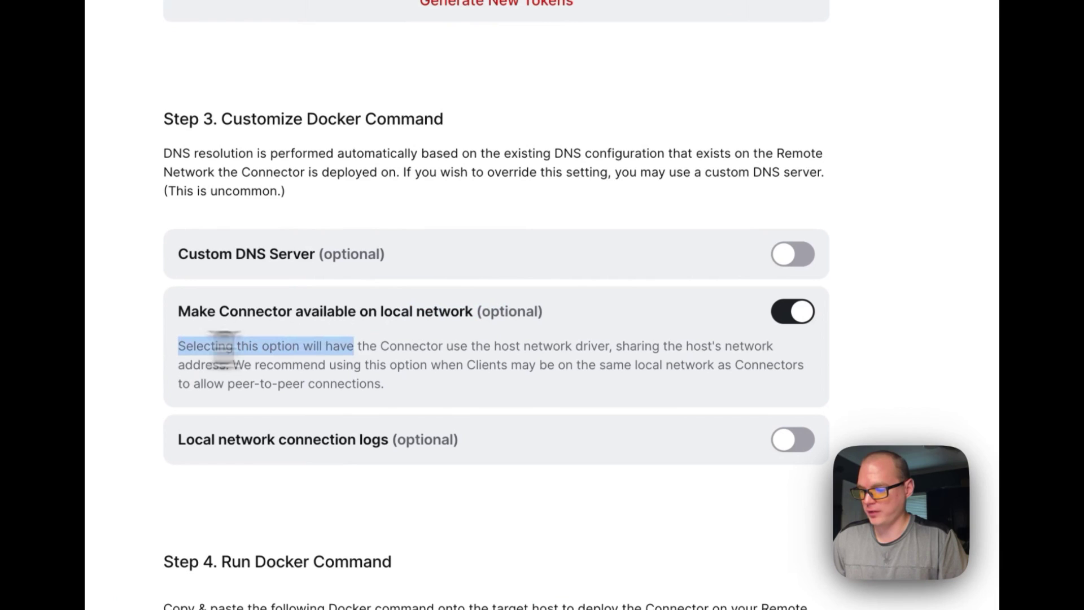
drag(224, 349, 427, 364)
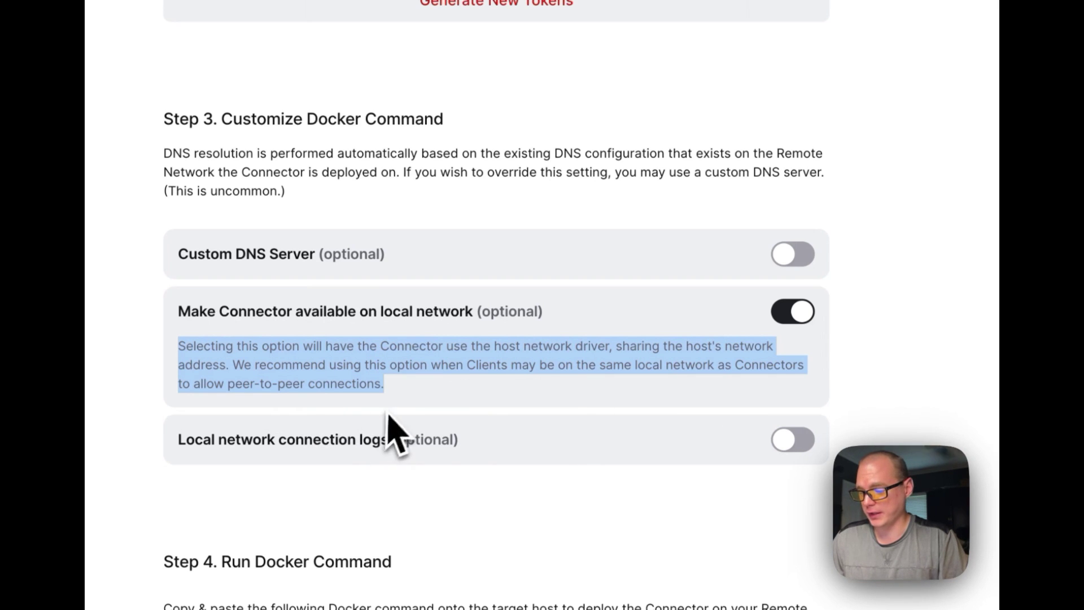
click(778, 326)
scroll(477, 527, down, 1)
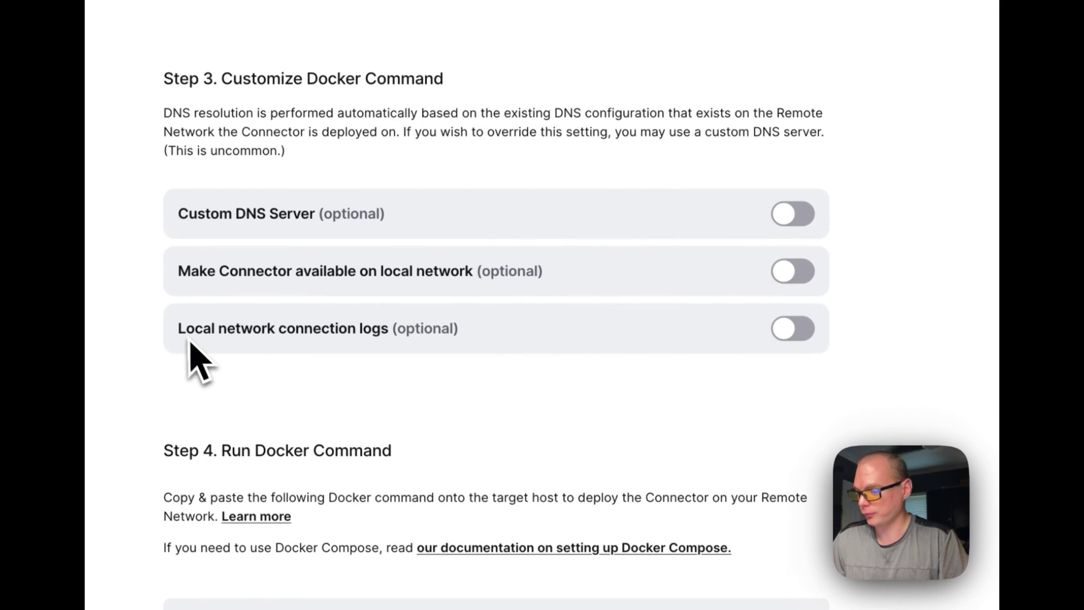
drag(186, 332, 406, 327)
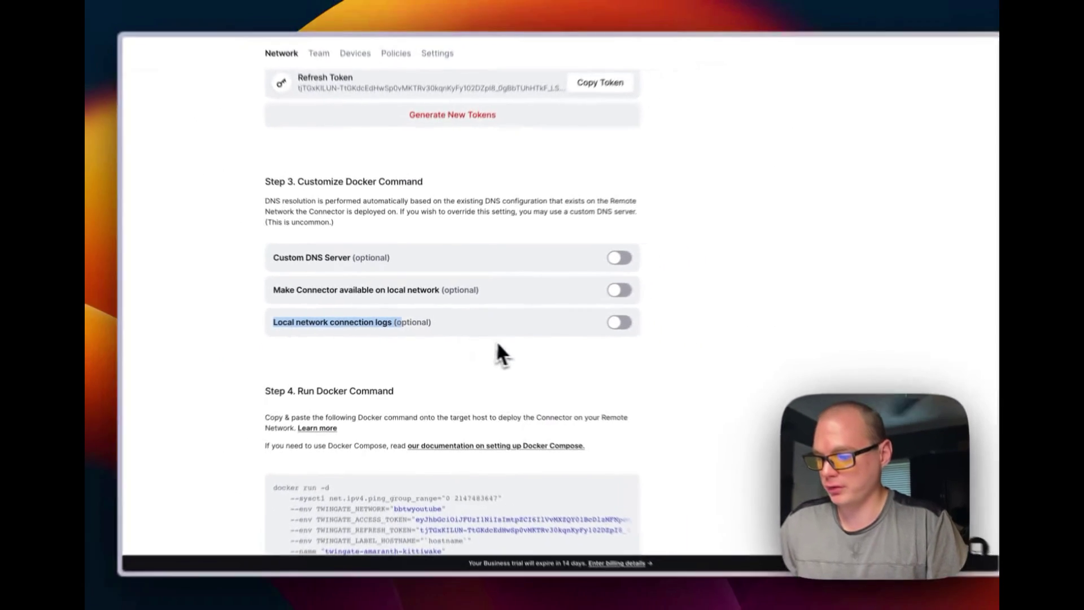
click(596, 322)
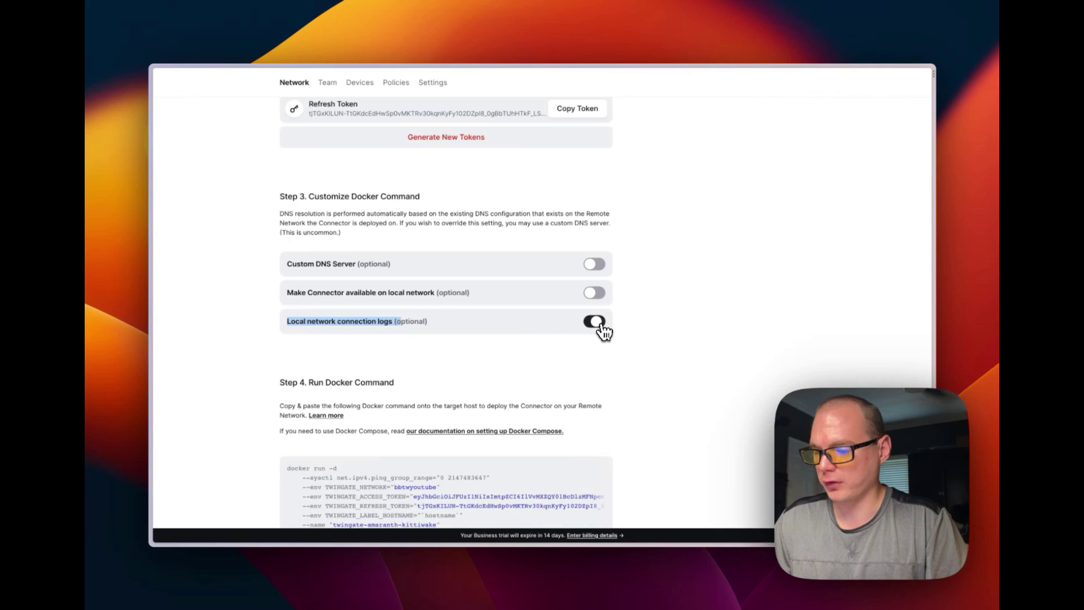
Step: Copy the Step 4 Docker run command to the clipboard
scroll(479, 373, down, 5)
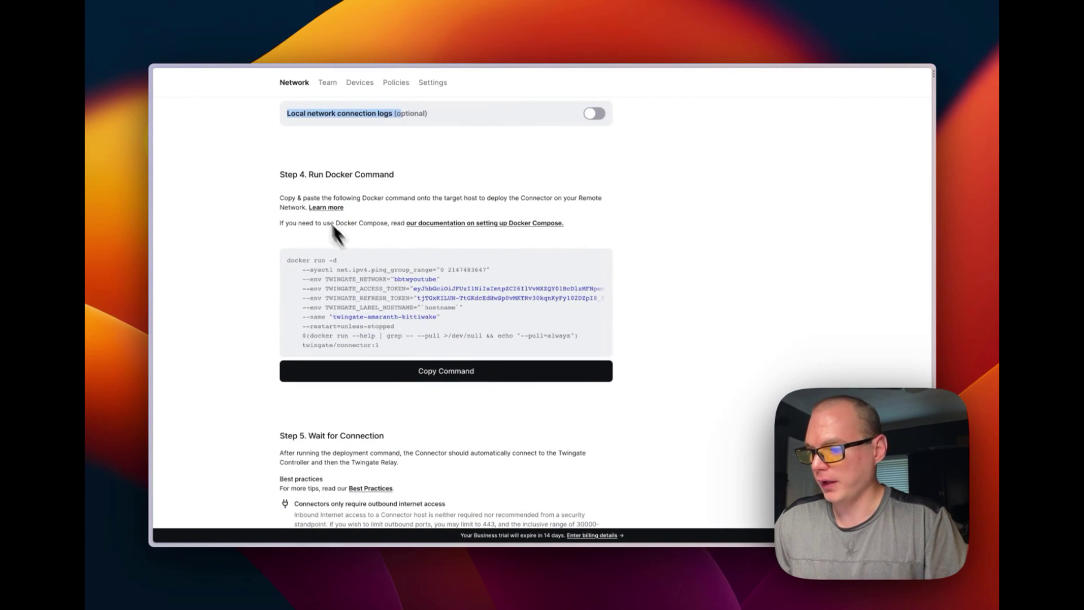
drag(280, 174, 425, 183)
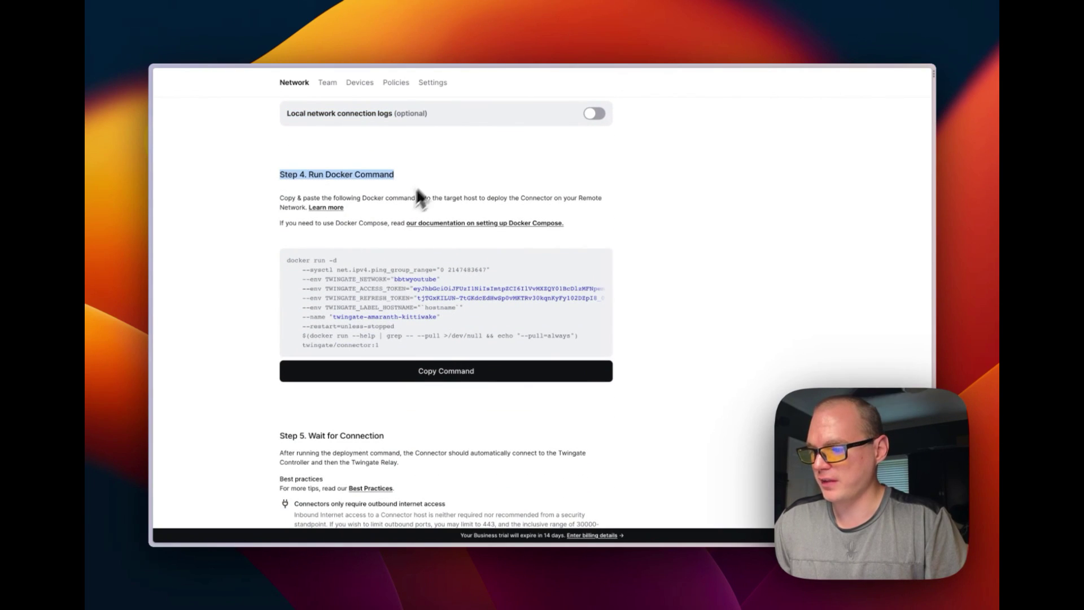
drag(286, 259, 398, 351)
key(super+c)
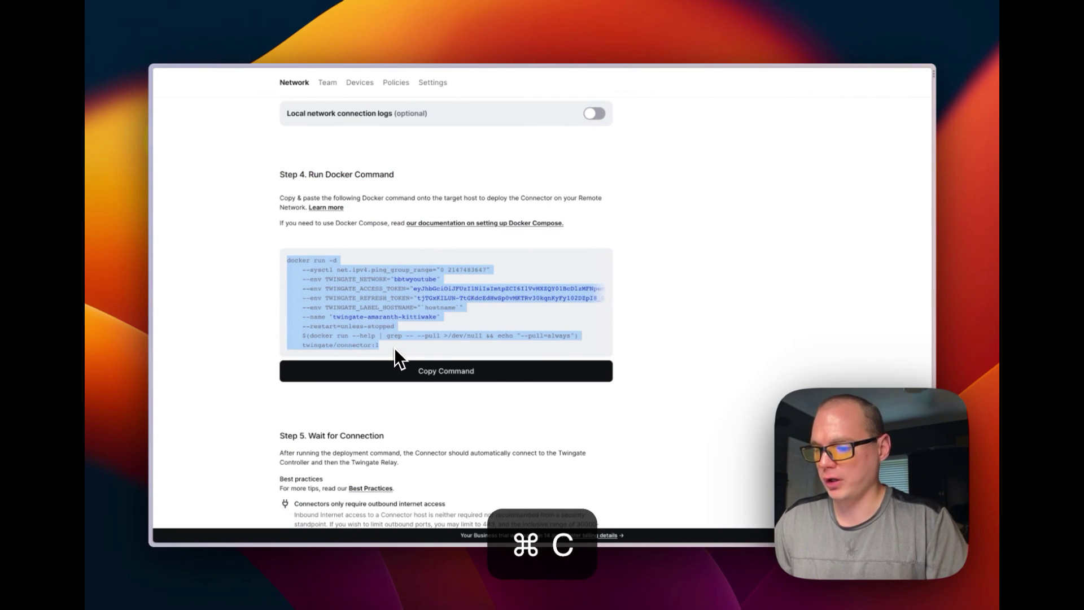
click(417, 372)
click(240, 386)
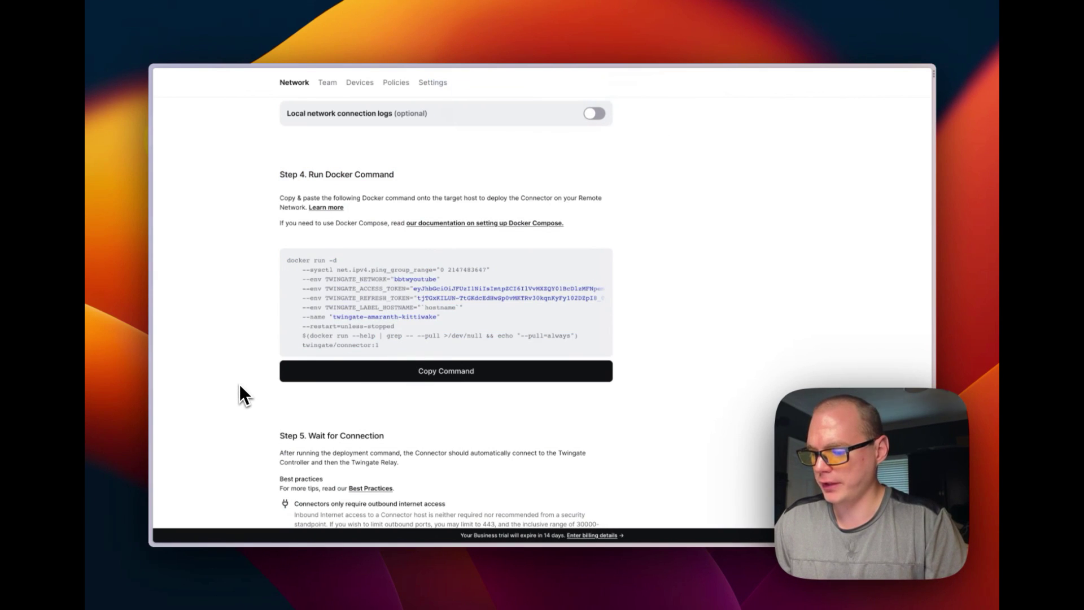
scroll(239, 386, down, 1)
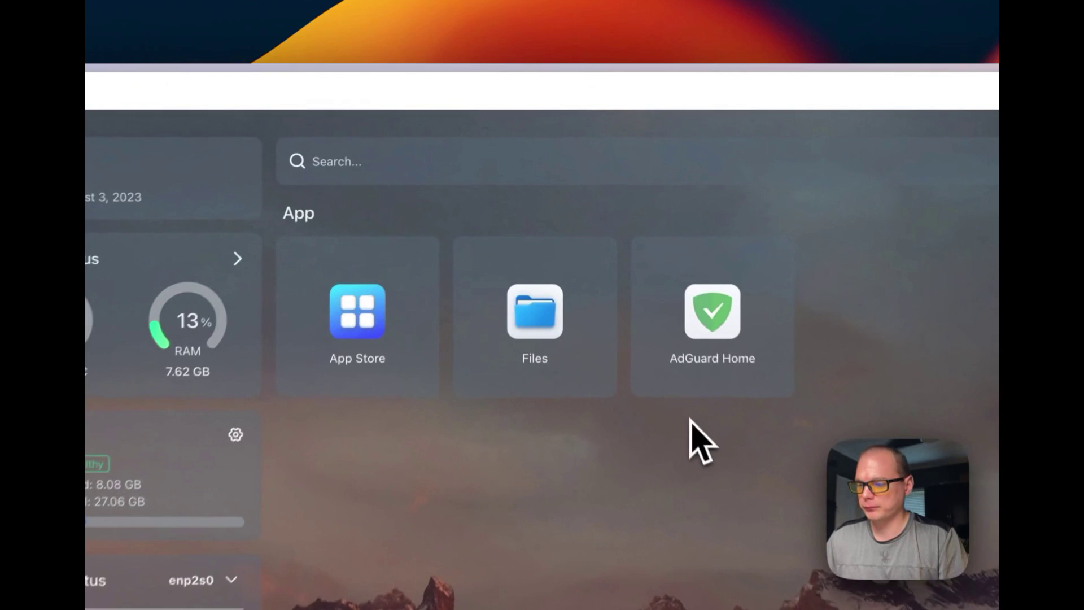
Step: Import the pasted Twingate docker run command into CasaOS's custom app install via Docker CLI
click(435, 236)
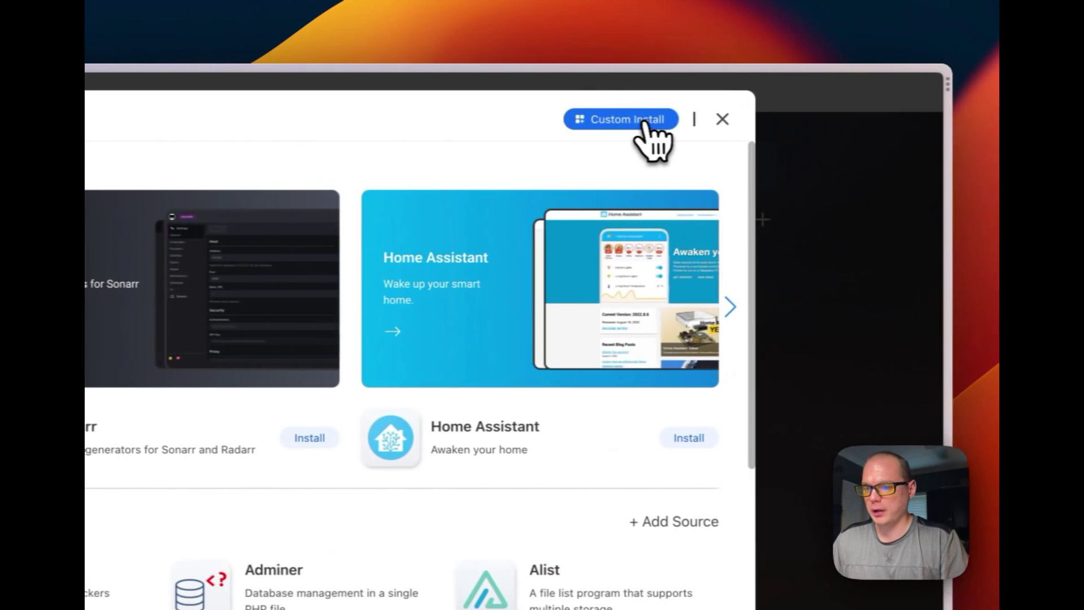
click(800, 119)
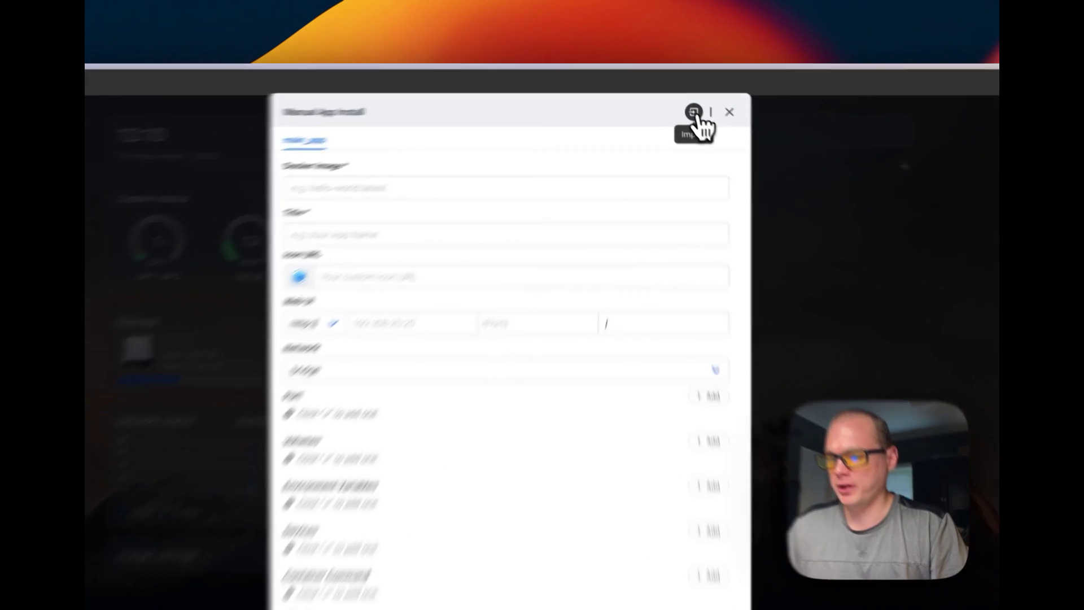
click(681, 100)
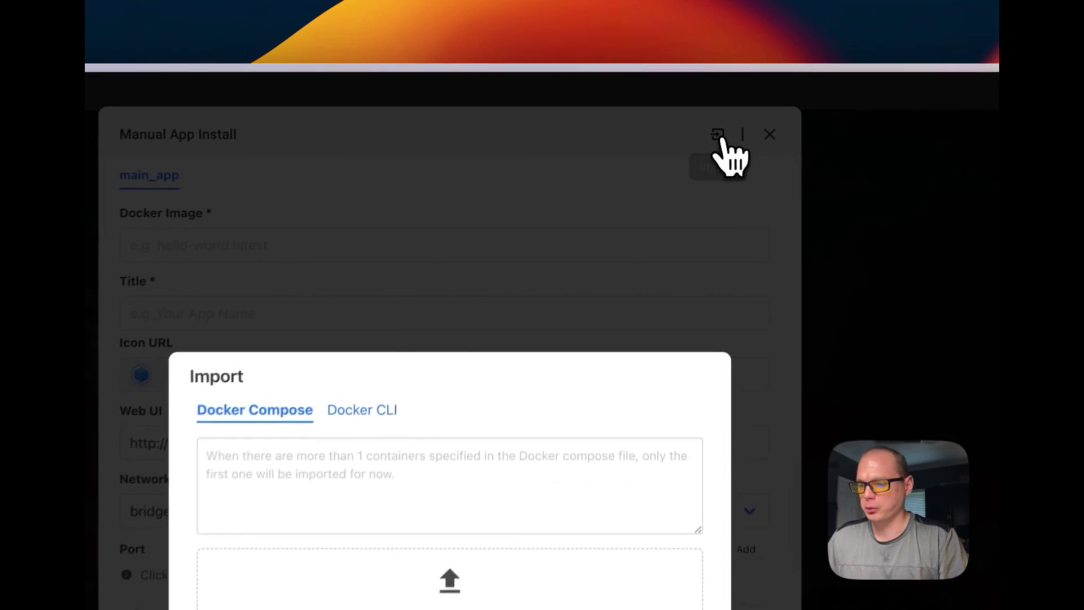
click(377, 421)
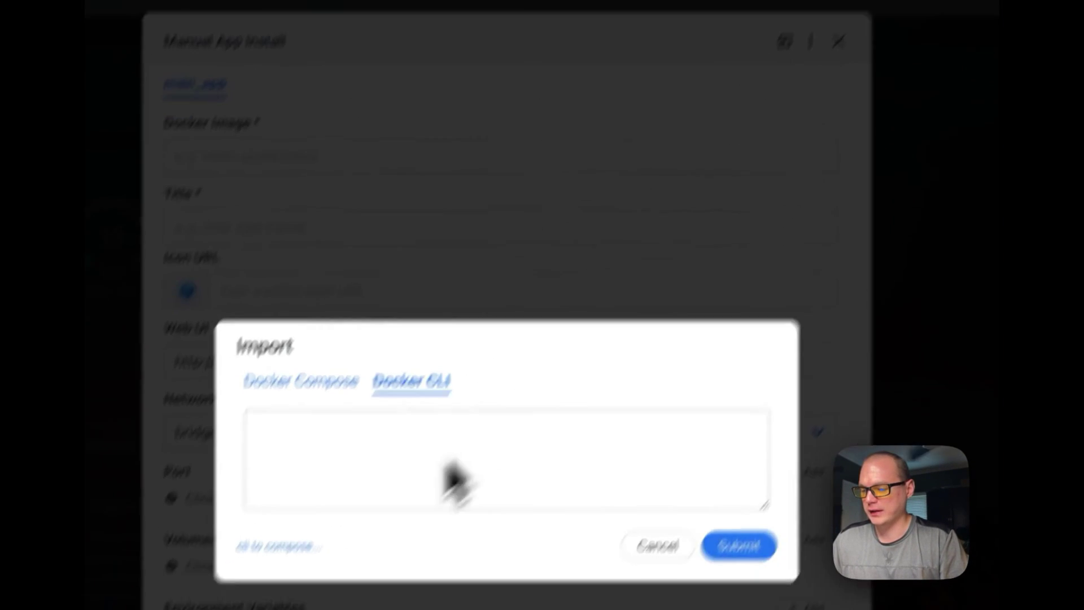
click(272, 530)
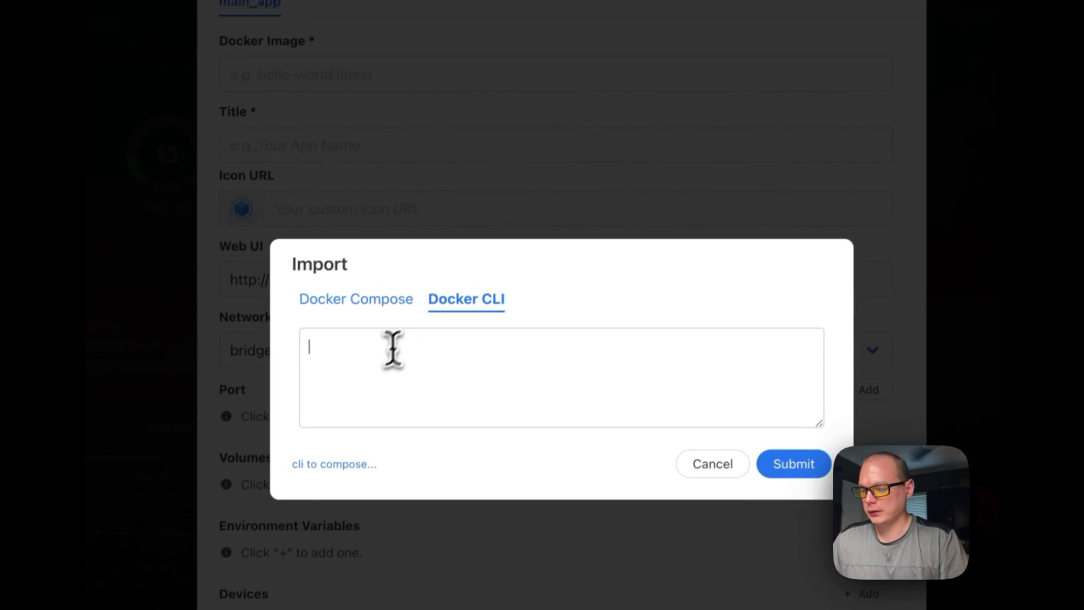
key(super+v)
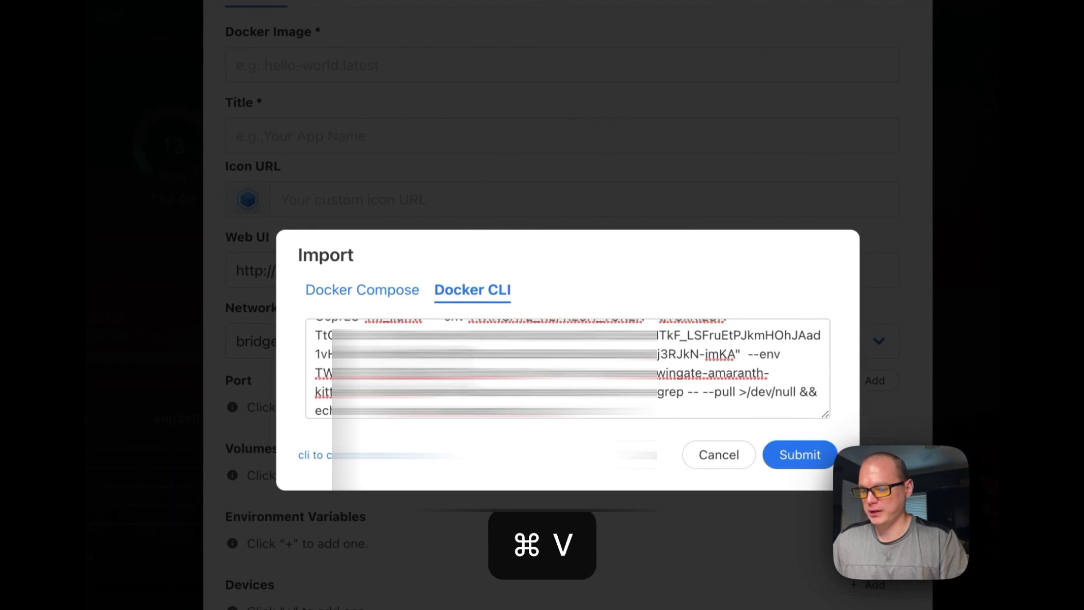
scroll(567, 368, up, 6)
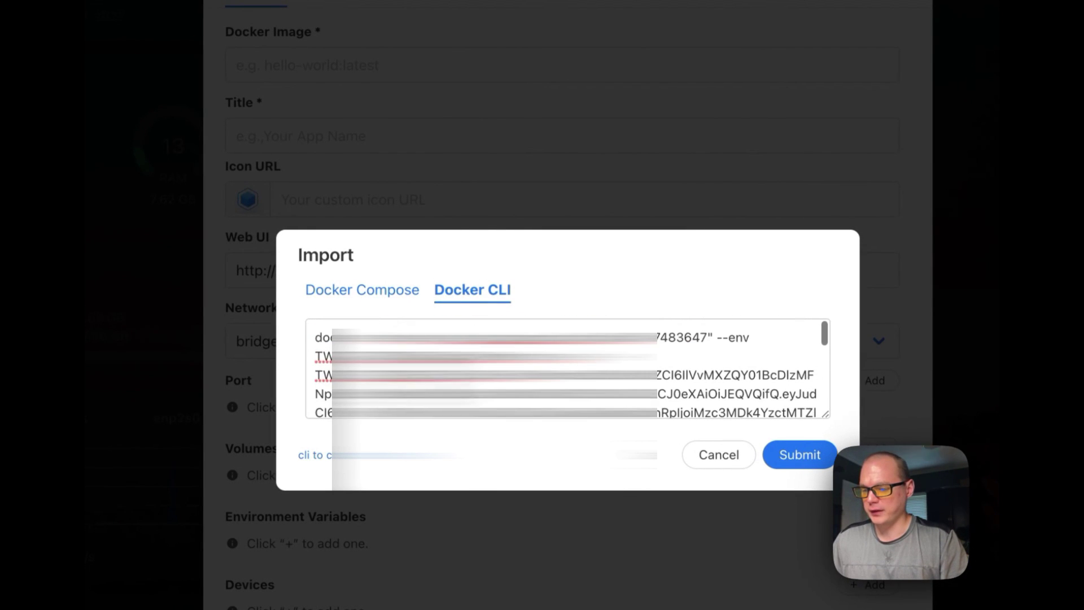
click(800, 454)
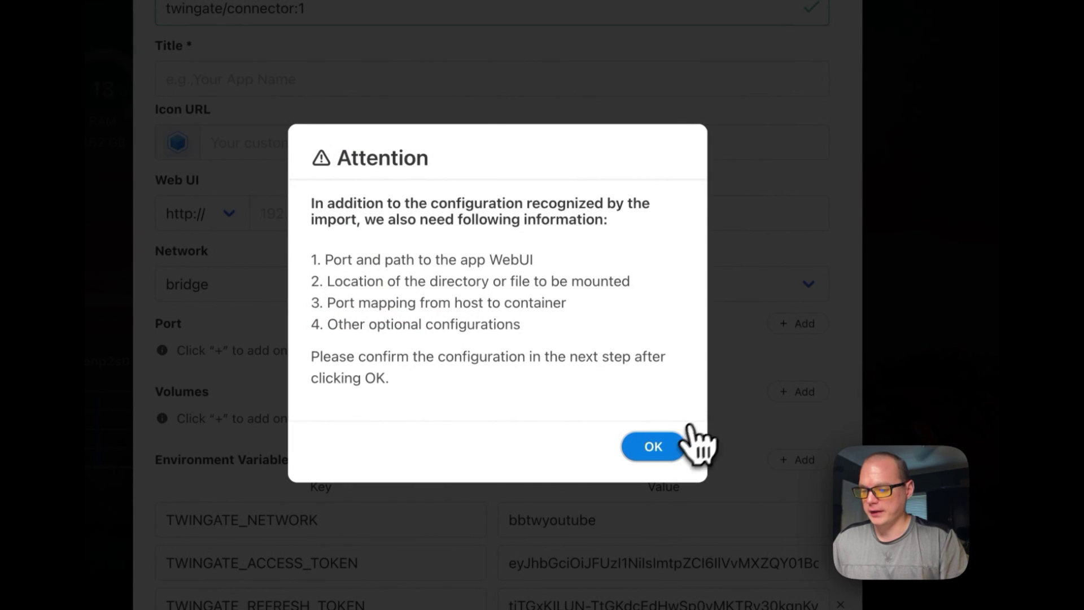
click(678, 447)
scroll(481, 353, down, 10)
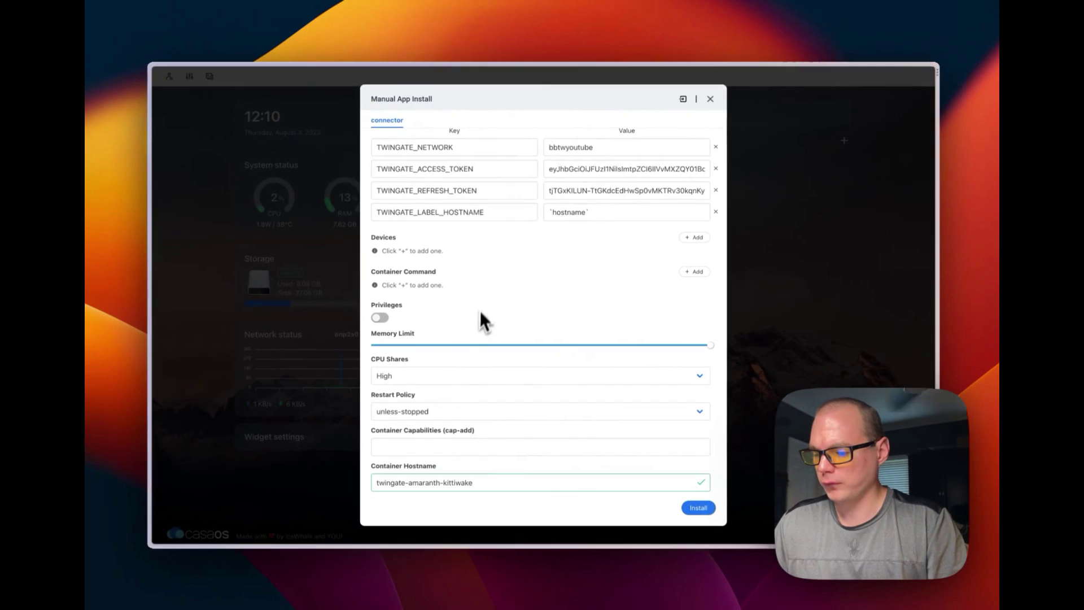
Step: Title the custom app 'Twingate' and install the connector
scroll(469, 361, up, 10)
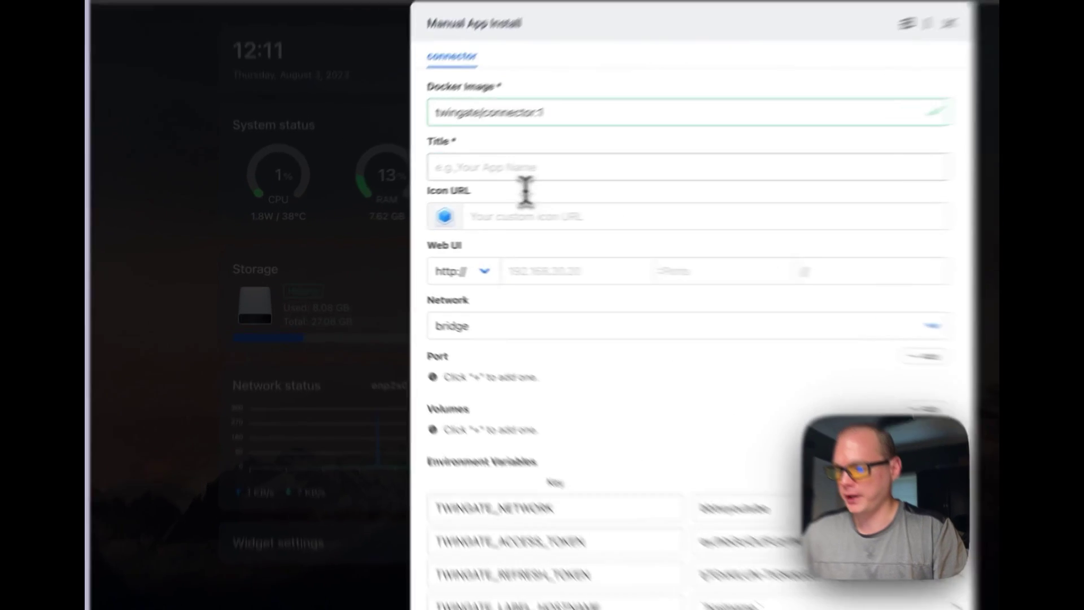
click(428, 193)
text(Twingate)
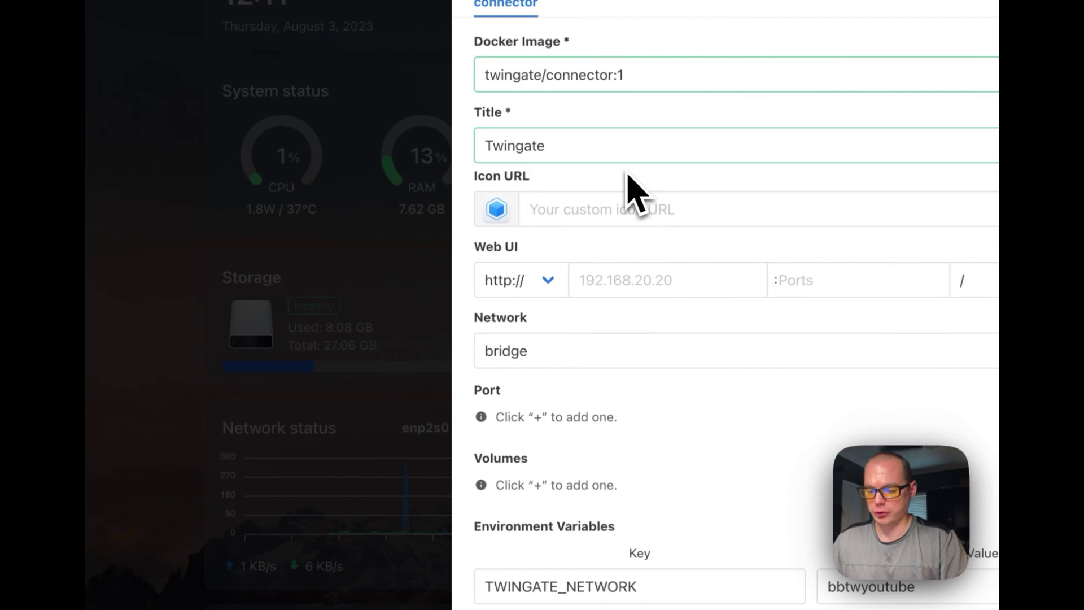
double_click(561, 150)
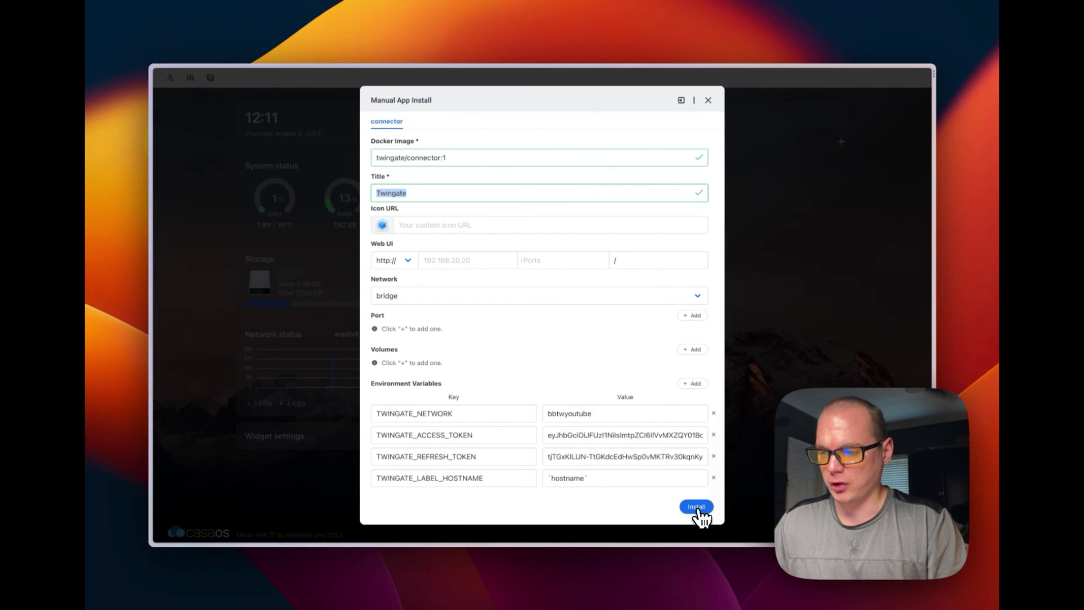
click(696, 506)
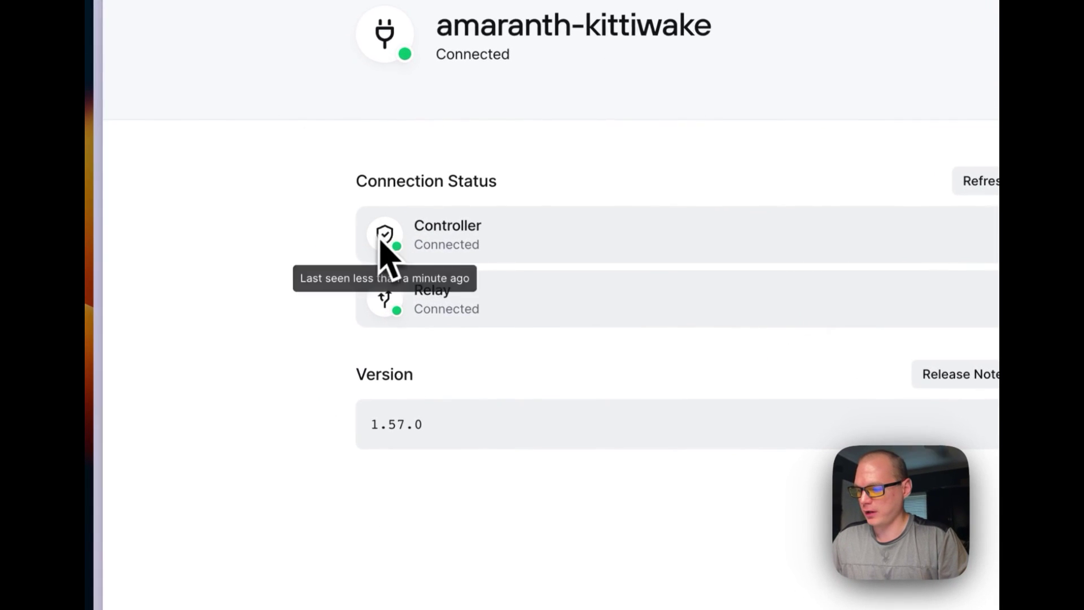
Step: Confirm Controller and Relay are connected on version 1.57.0, then go back to Network
double_click(429, 227)
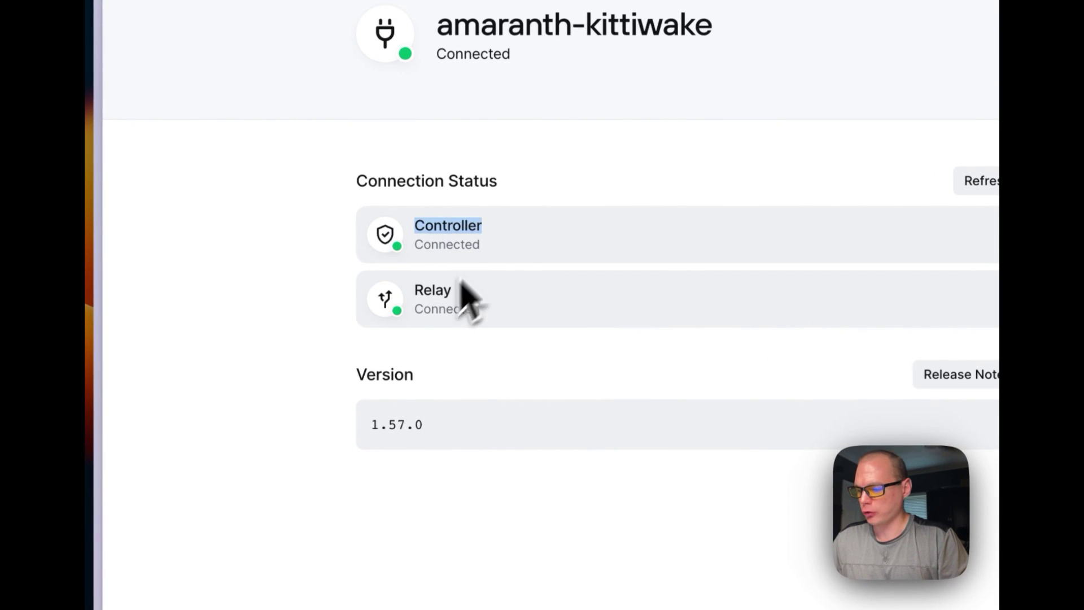
drag(414, 293, 496, 295)
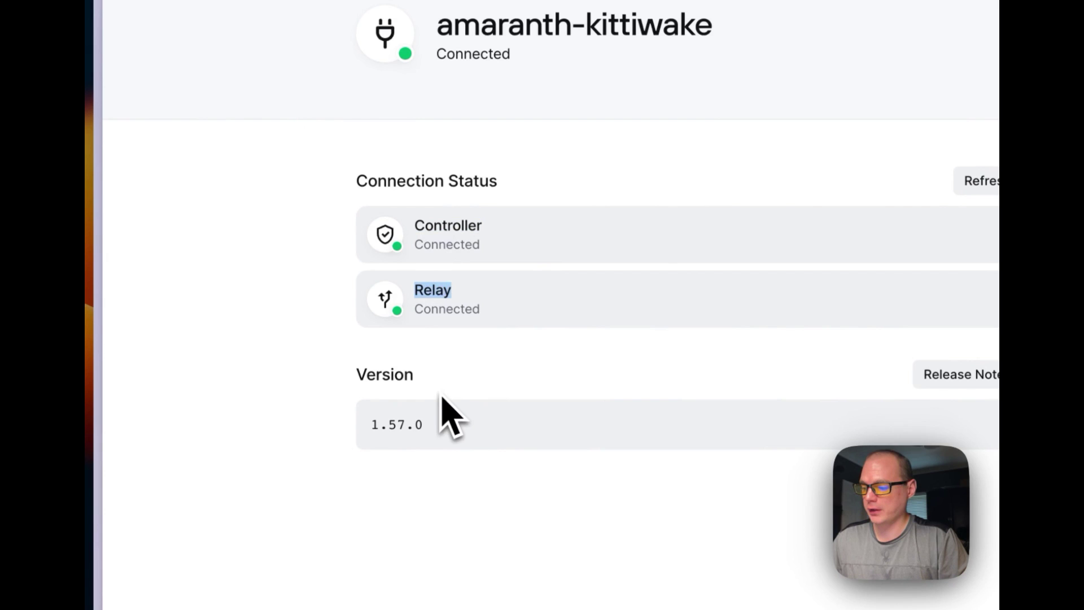
drag(370, 425, 449, 436)
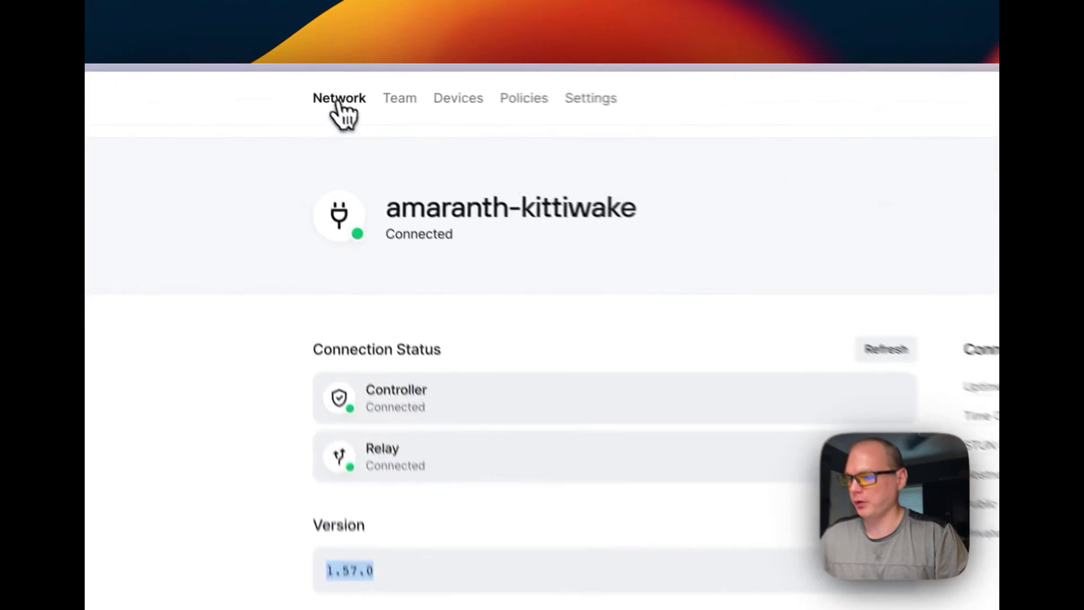
click(339, 102)
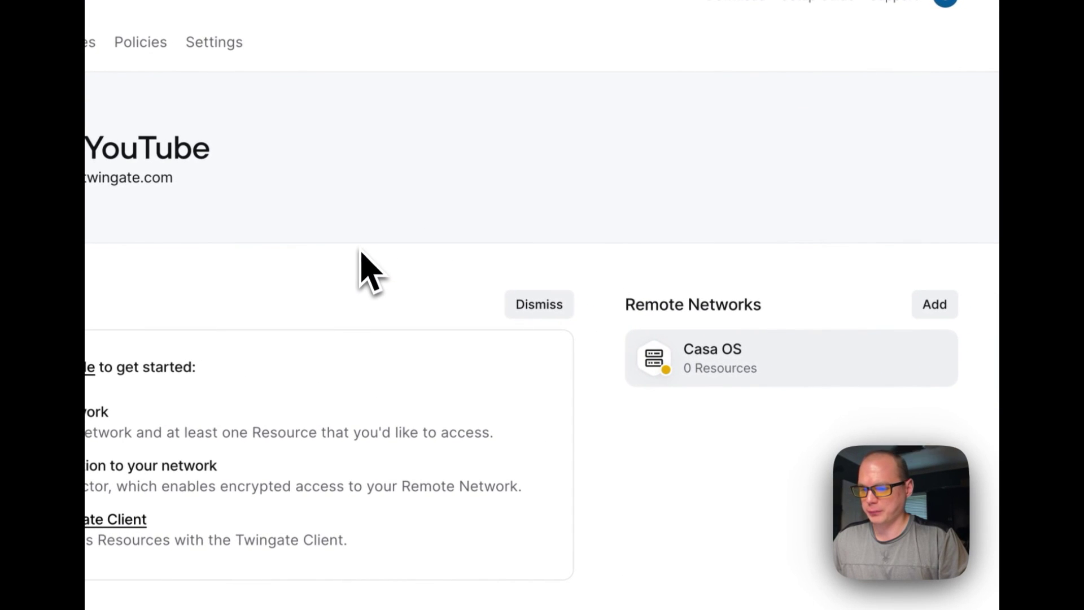
Step: Start a new resource in the Casa OS network with address 192.168.20.20
click(705, 381)
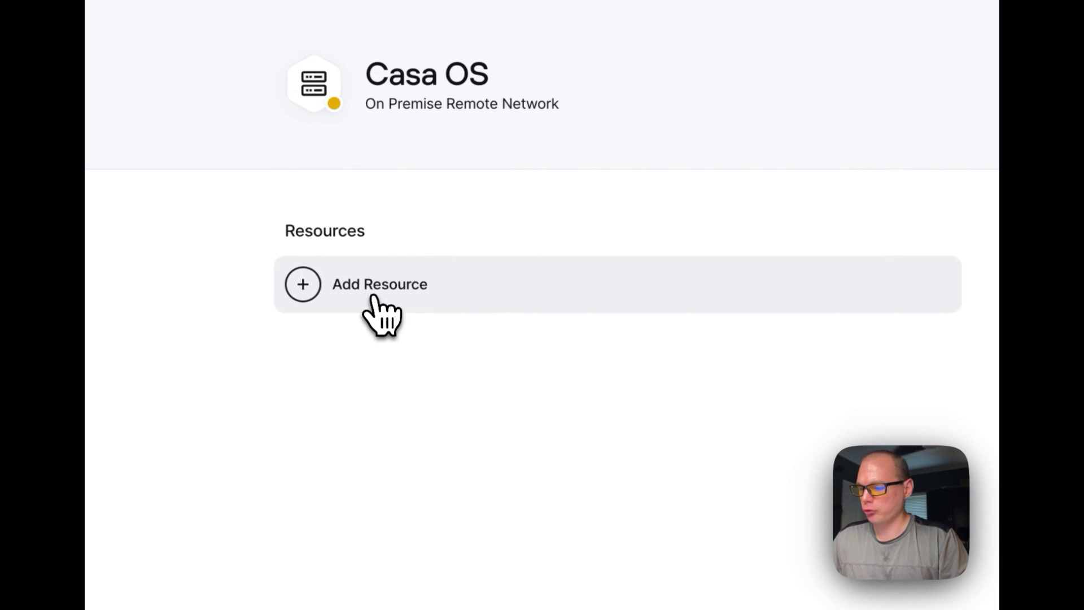
click(374, 297)
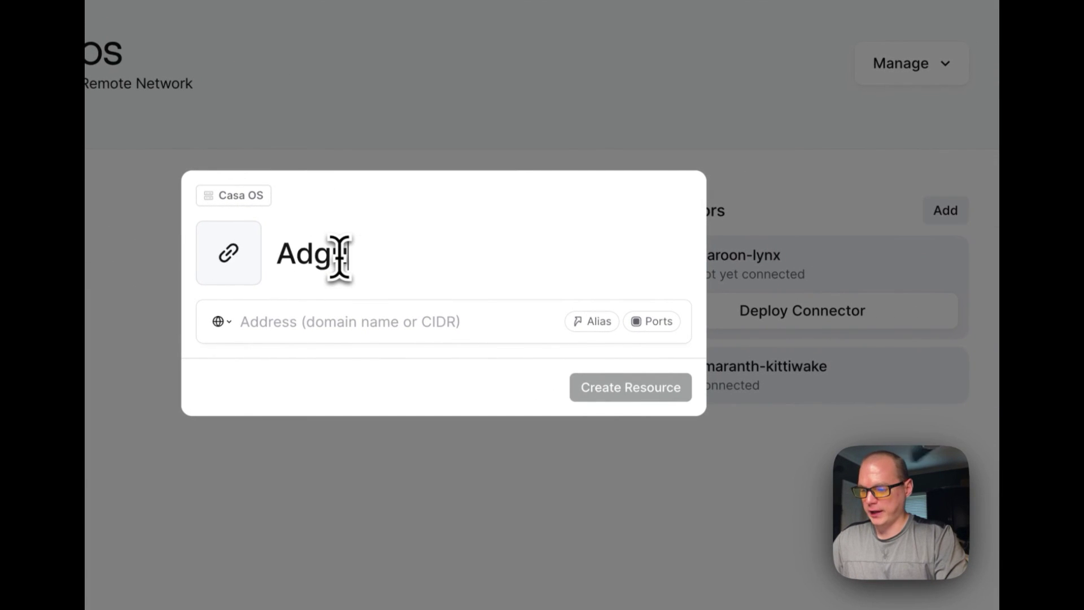
text(AdguardHome)
click(341, 323)
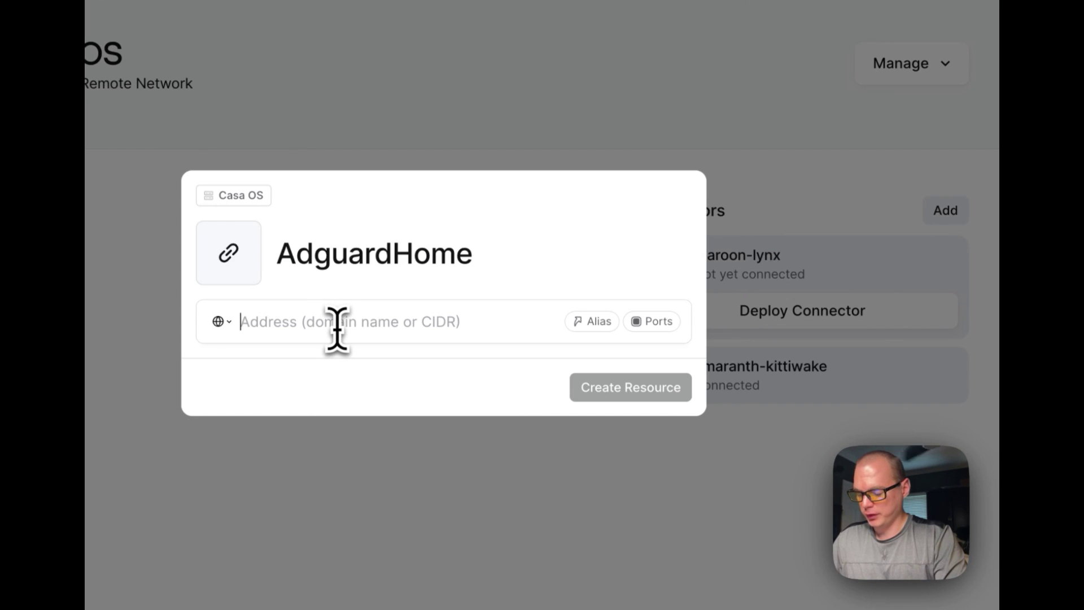
text(1)
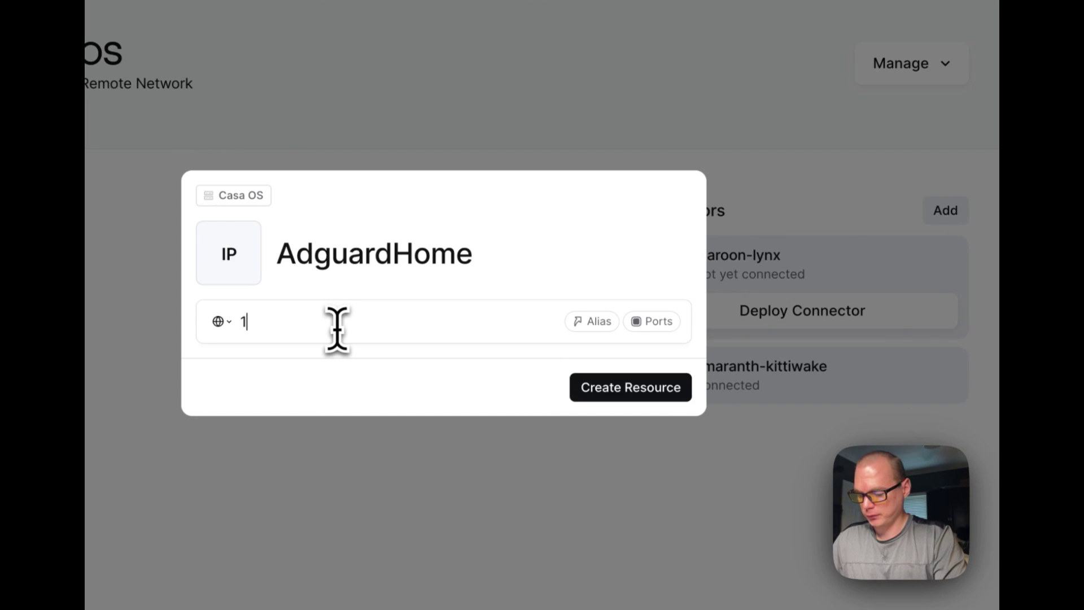
text(92.168)
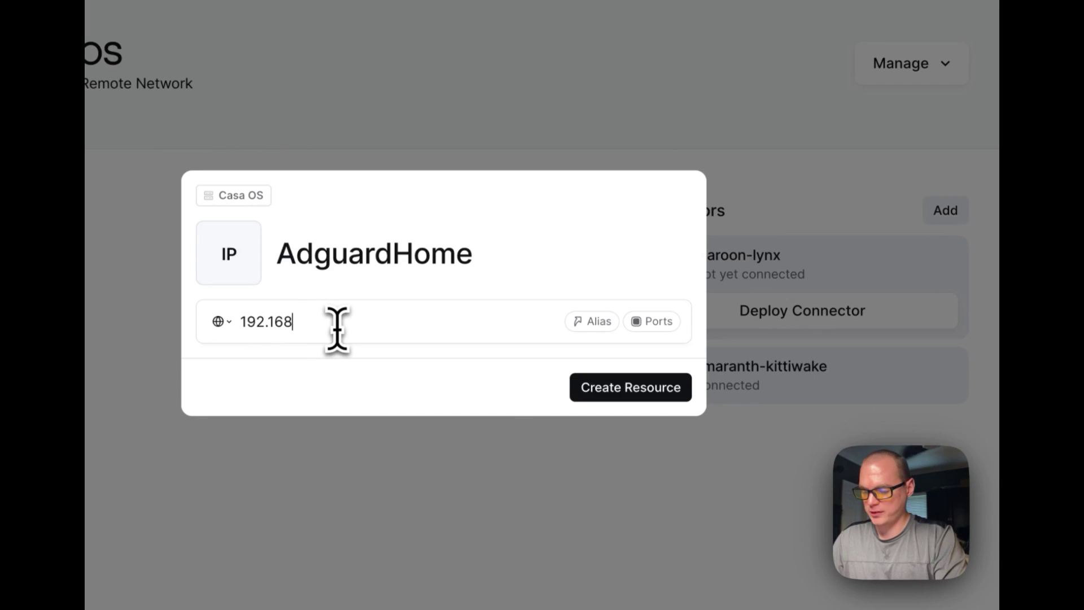
text(.)
text(20)
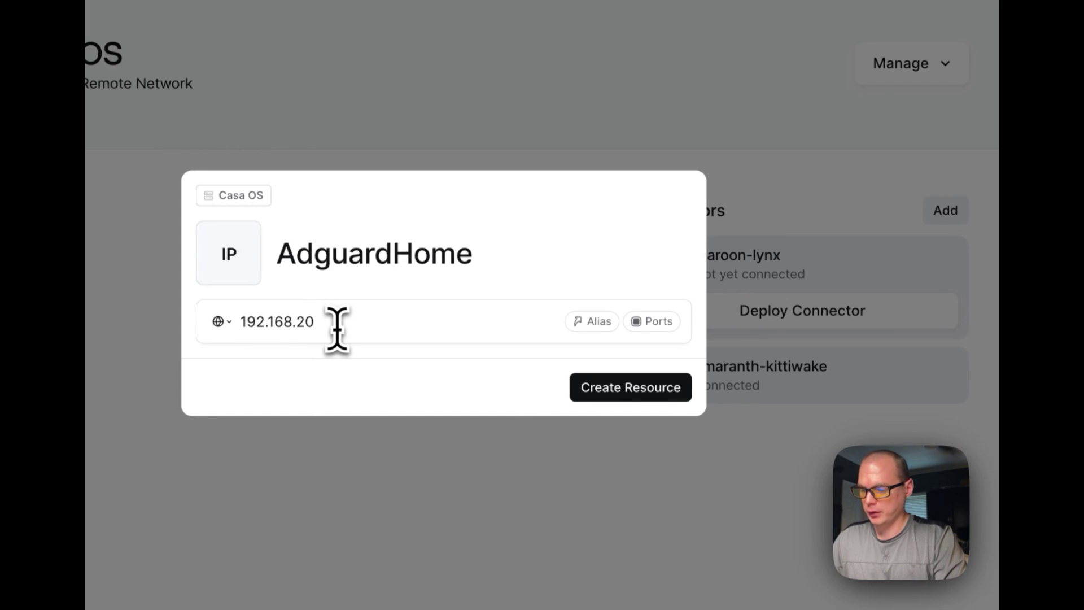
text(2.20)
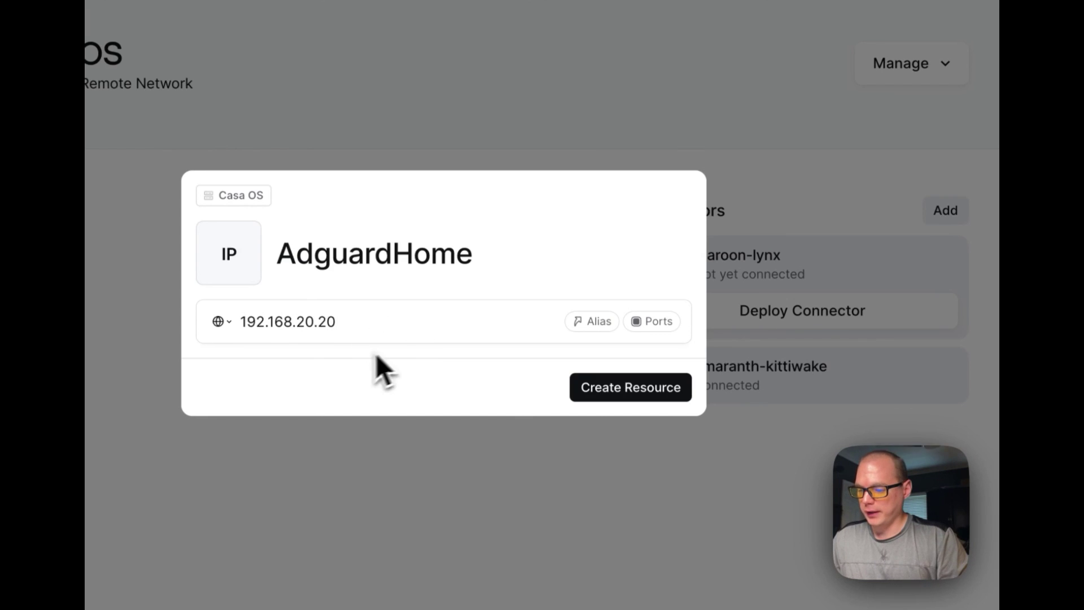
Step: Name the resource CasaOS and give it the alias casaos.local
click(592, 321)
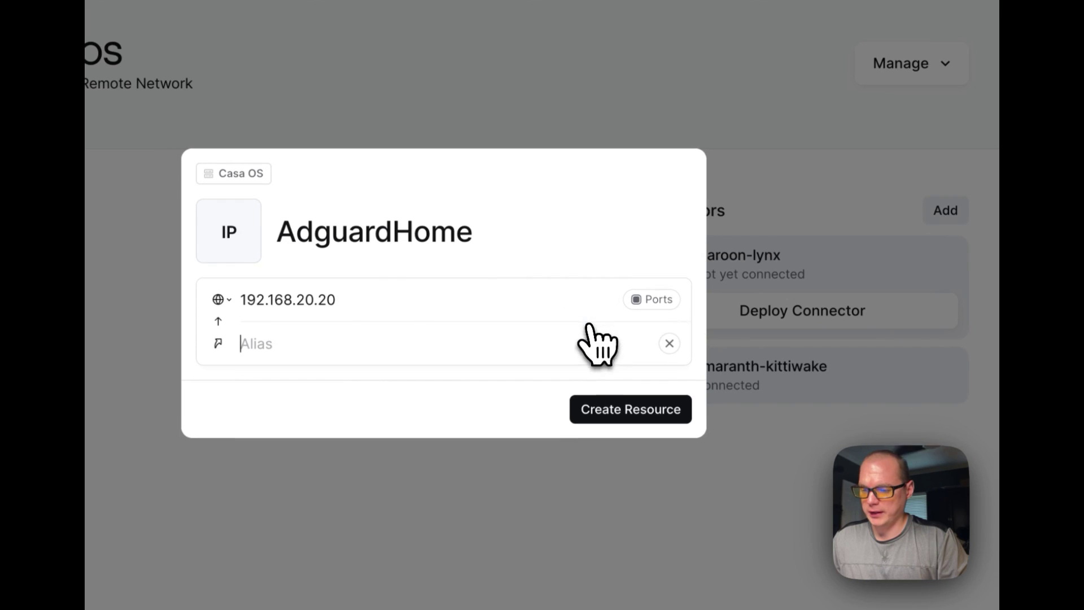
click(331, 354)
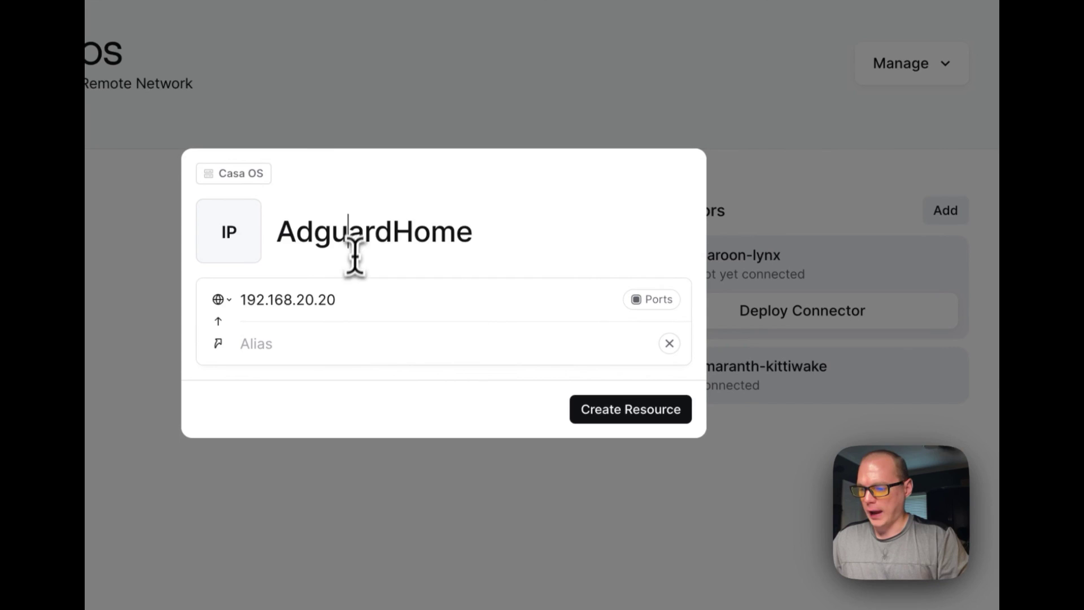
key(super+a)
text(Casa)
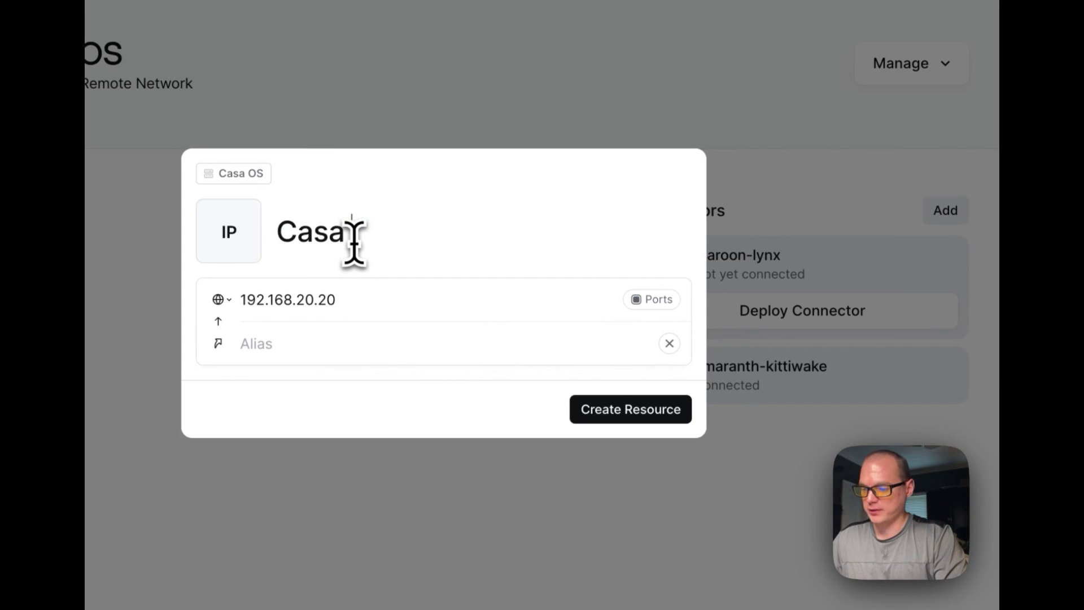
text( OS)
click(309, 341)
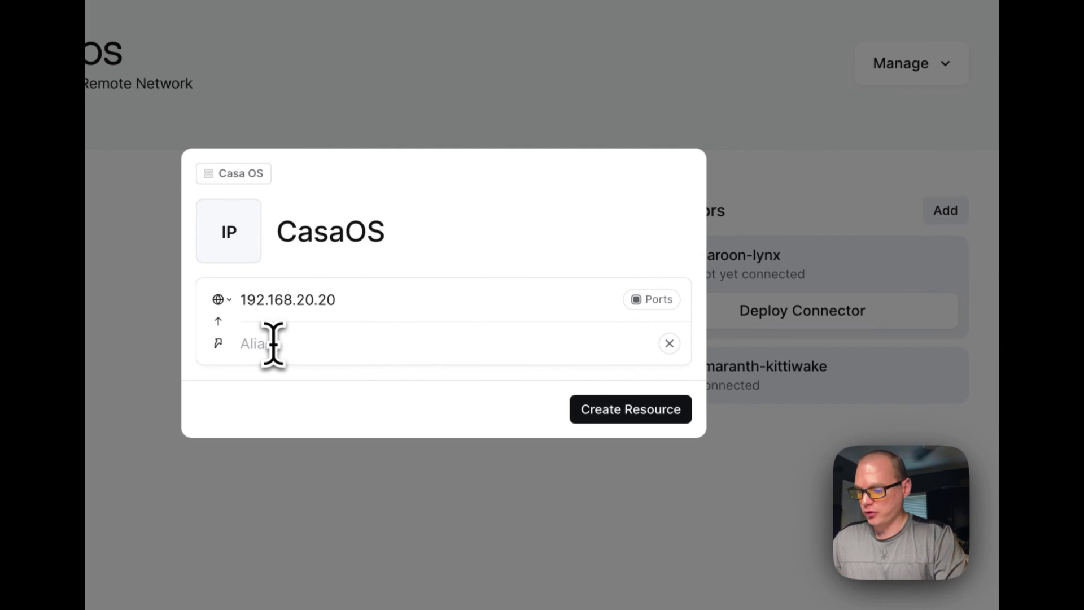
text(casa)
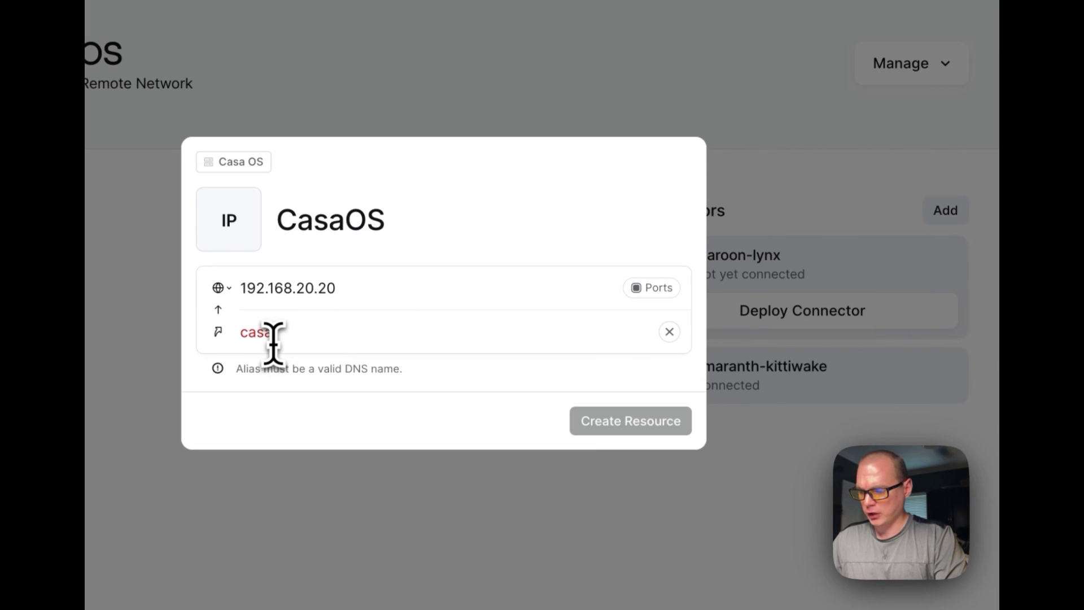
text(os.local)
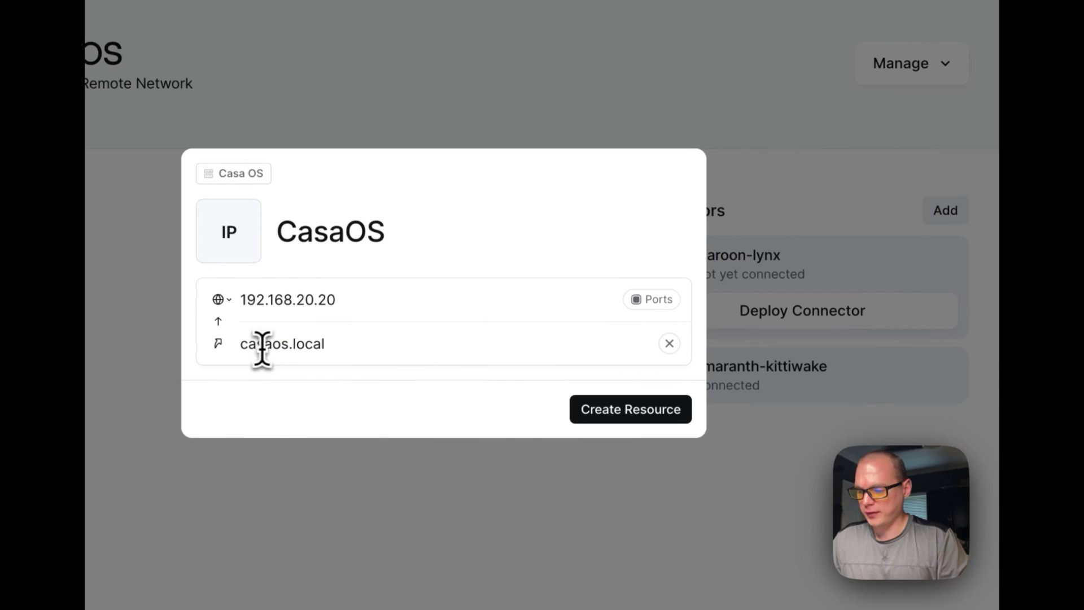
drag(238, 344, 426, 343)
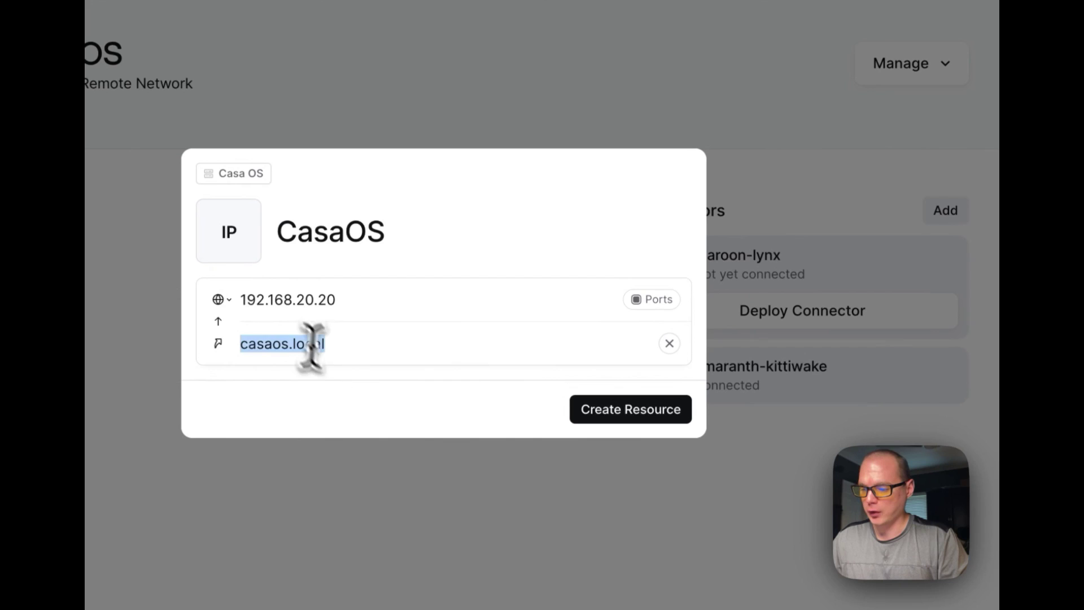
drag(288, 343, 245, 345)
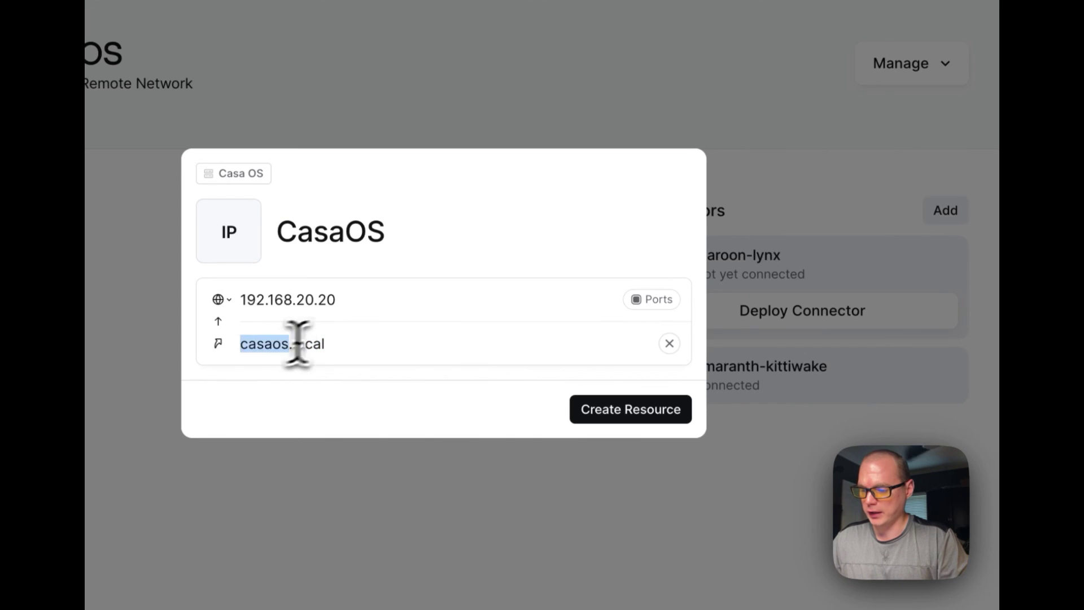
double_click(261, 300)
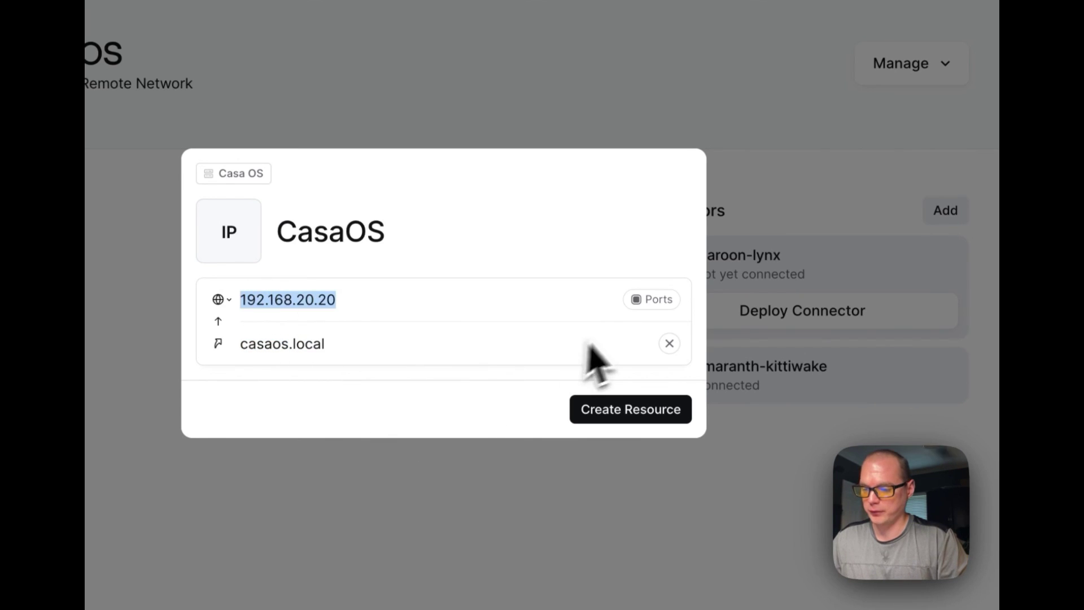
Step: Replace the * port wildcard with custom port 7200 for both TCP and UDP
click(649, 300)
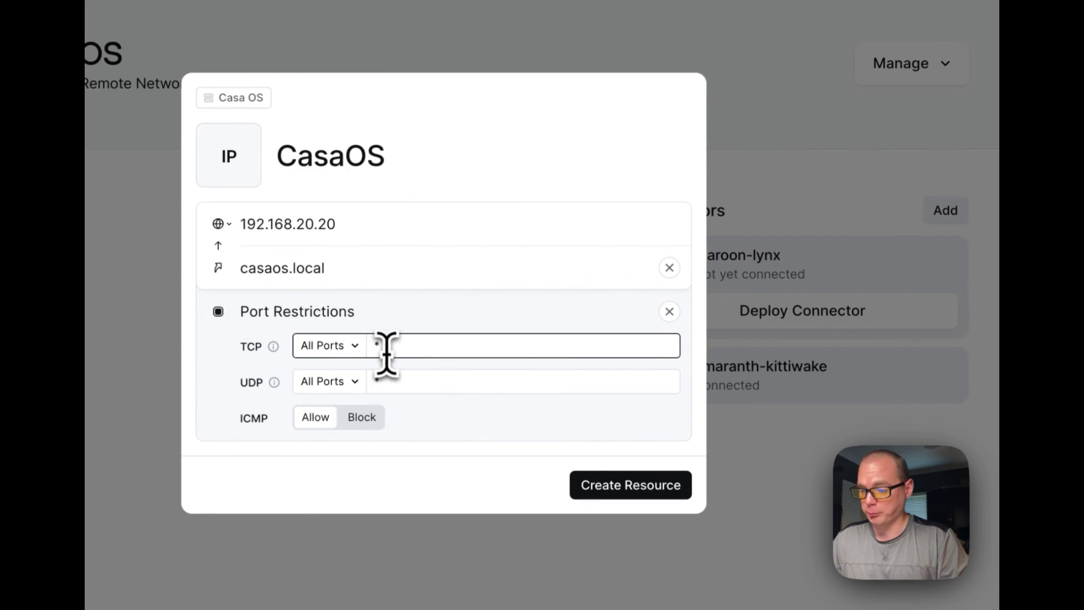
key(super+a)
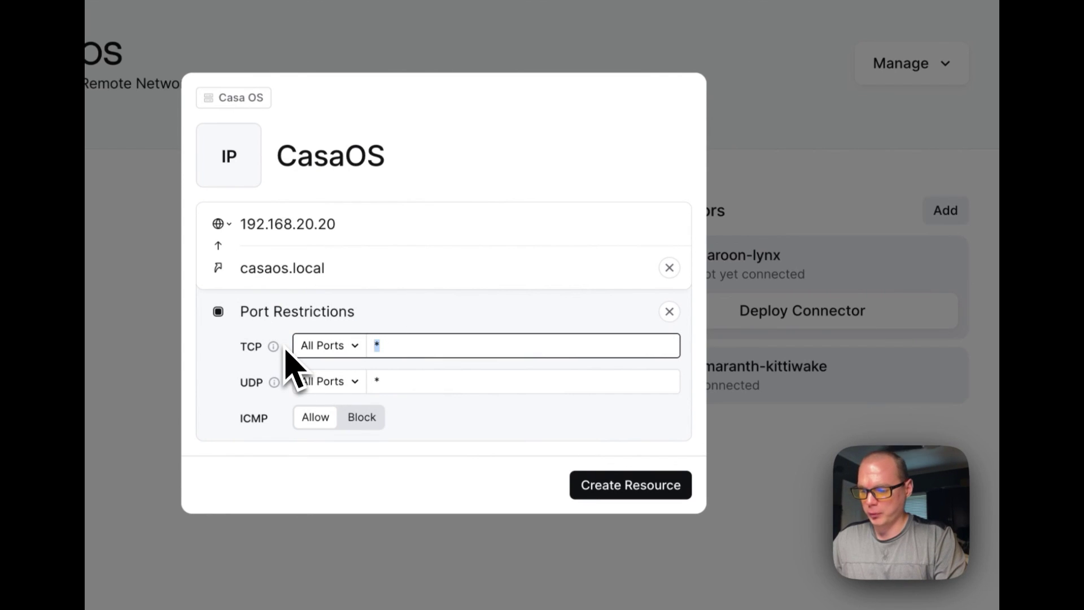
text(720)
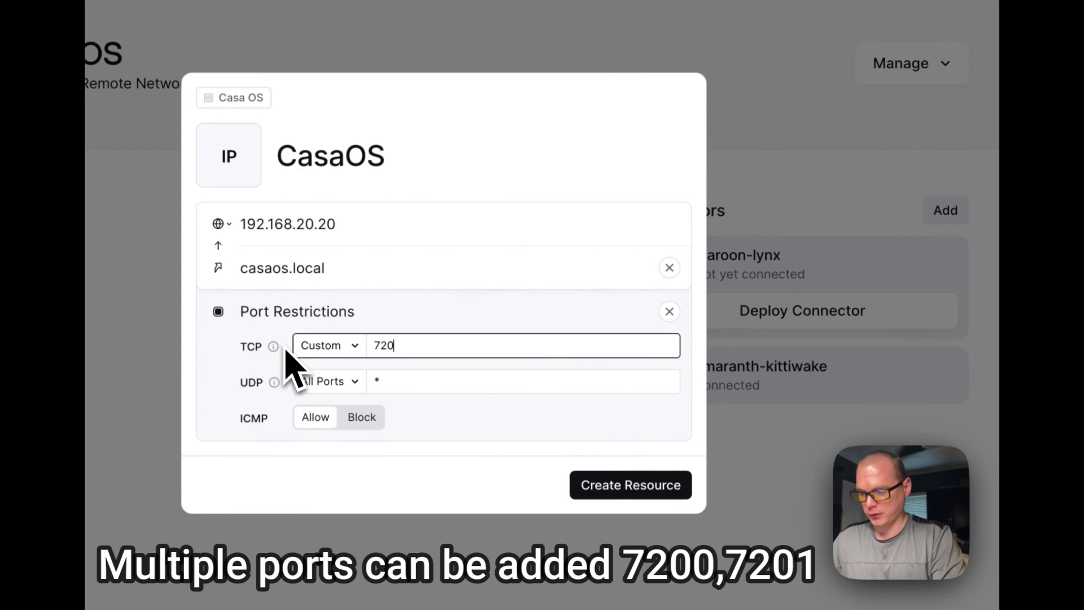
text(0)
click(382, 375)
key(super+a)
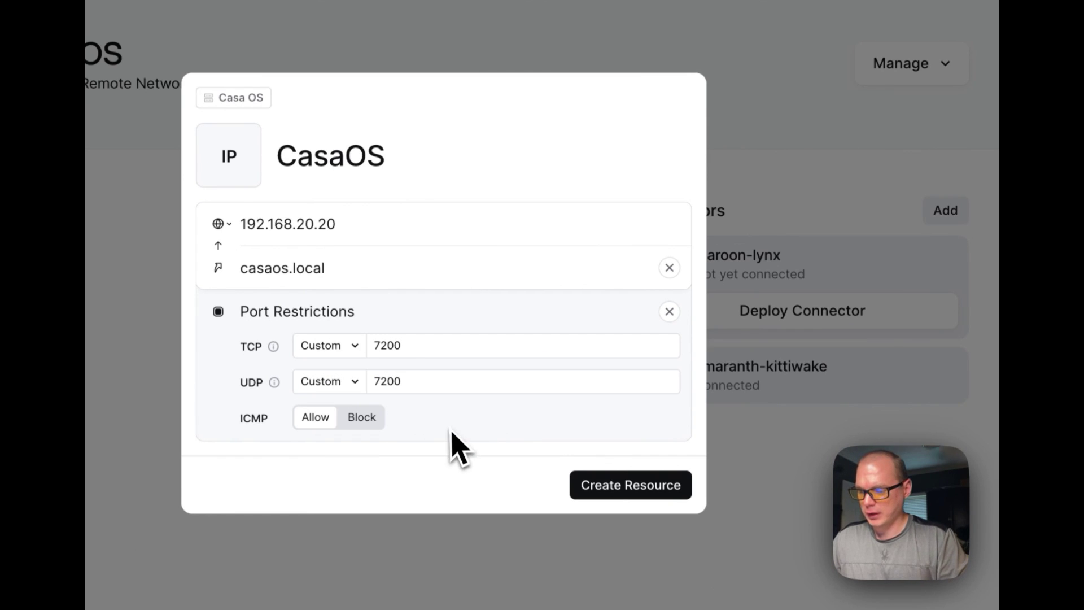
double_click(375, 346)
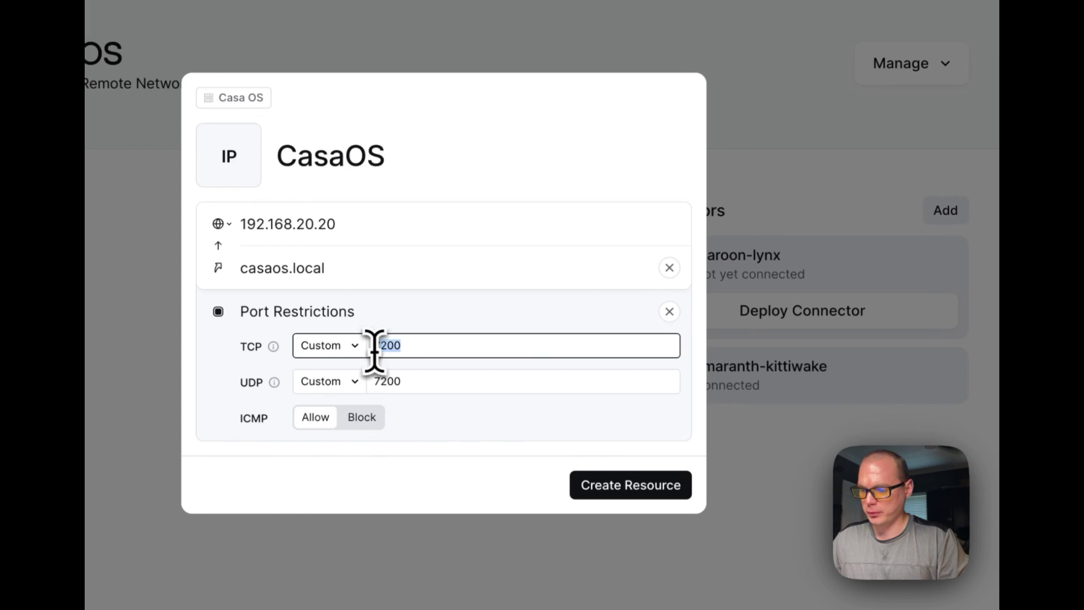
Step: Create the CasaOS resource at 192.168.20.20 and grant the Everyone group access to it
click(613, 486)
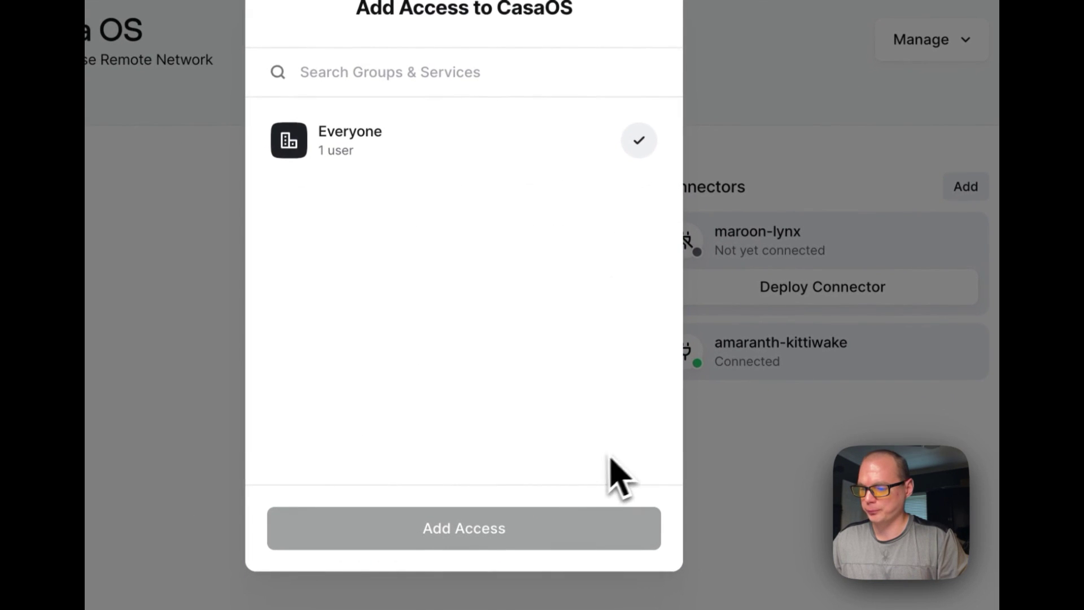
click(371, 151)
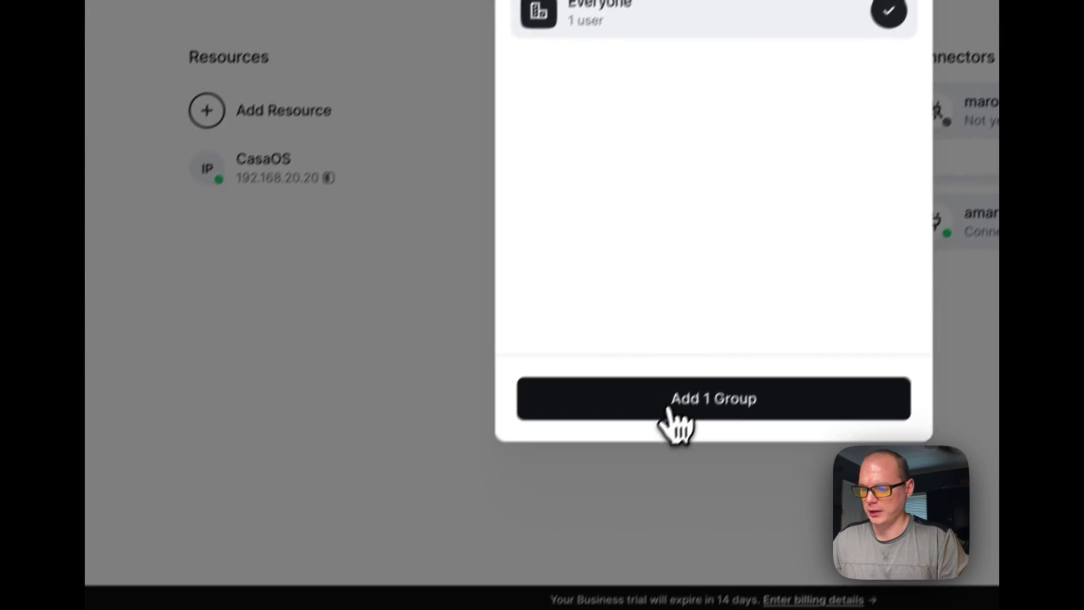
click(550, 575)
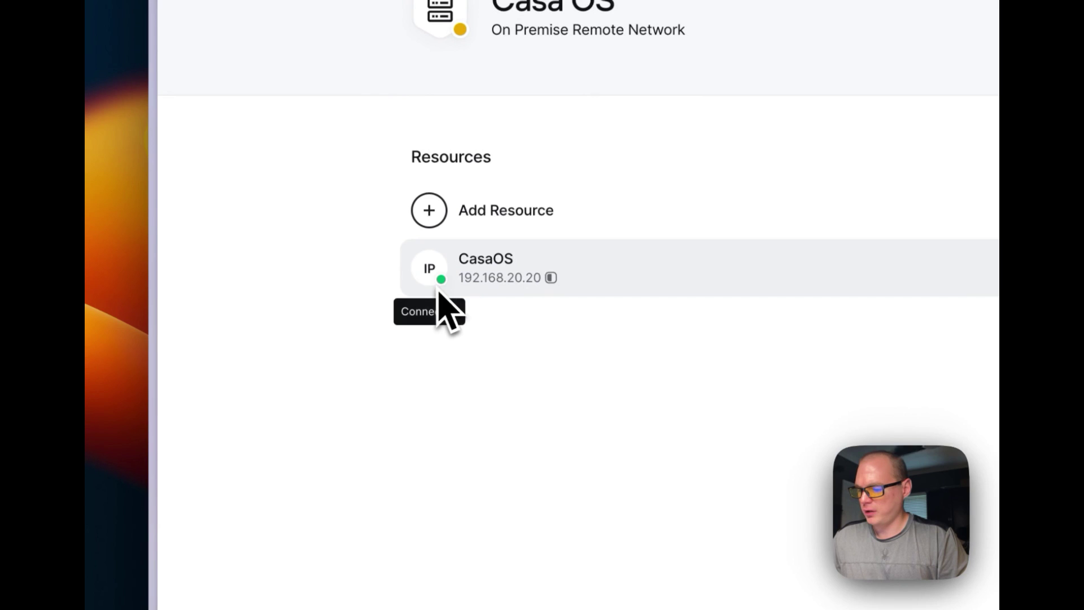
mouse_move(442, 286)
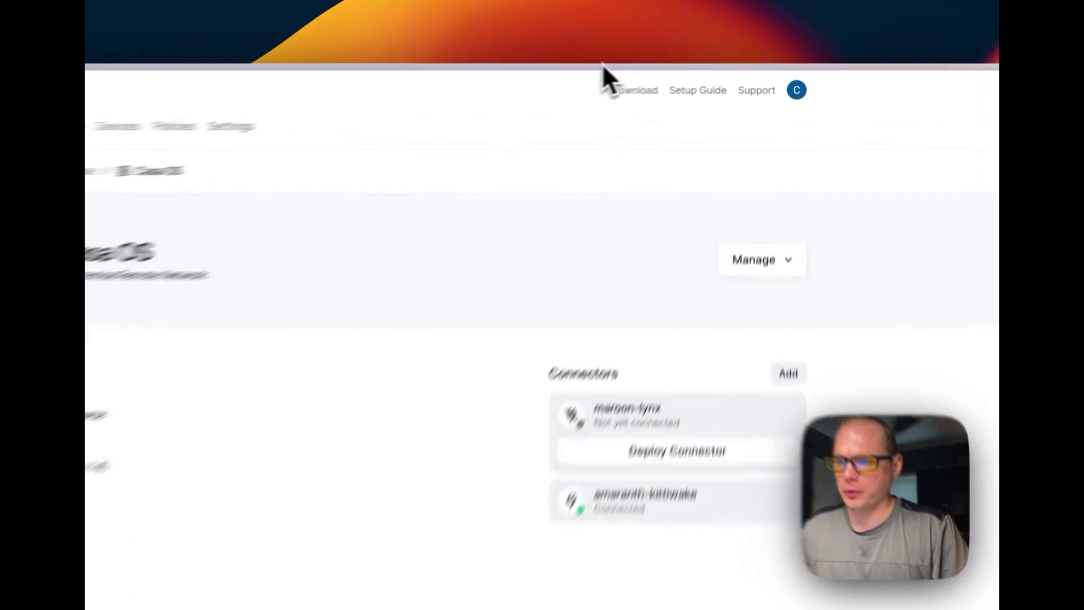
Step: Copy the CasaOS alias from the Twingate menu and load casaos.local in a new browser tab
click(675, 63)
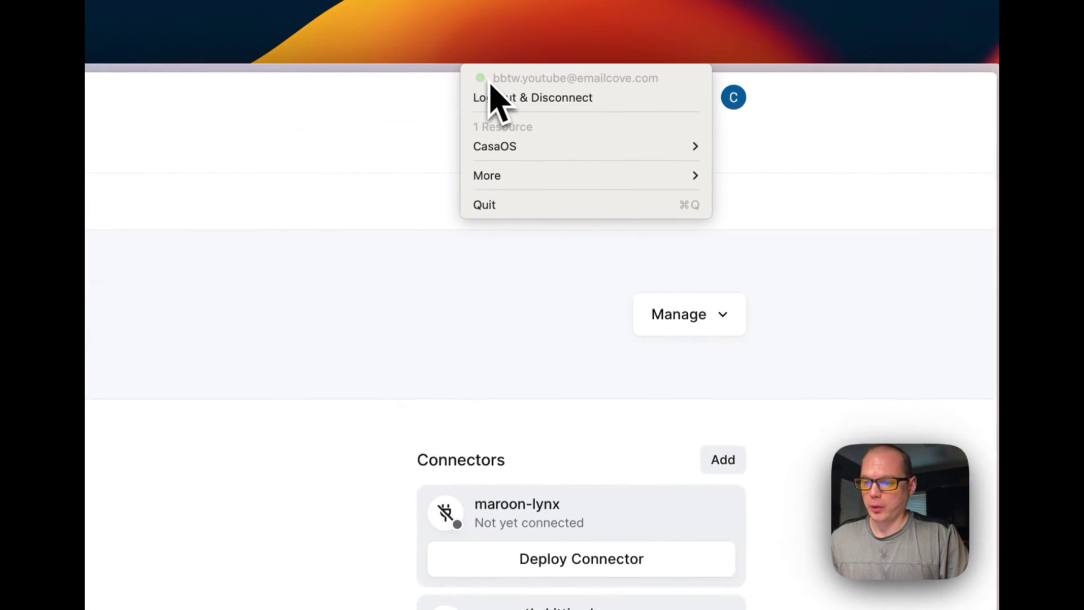
mouse_move(655, 151)
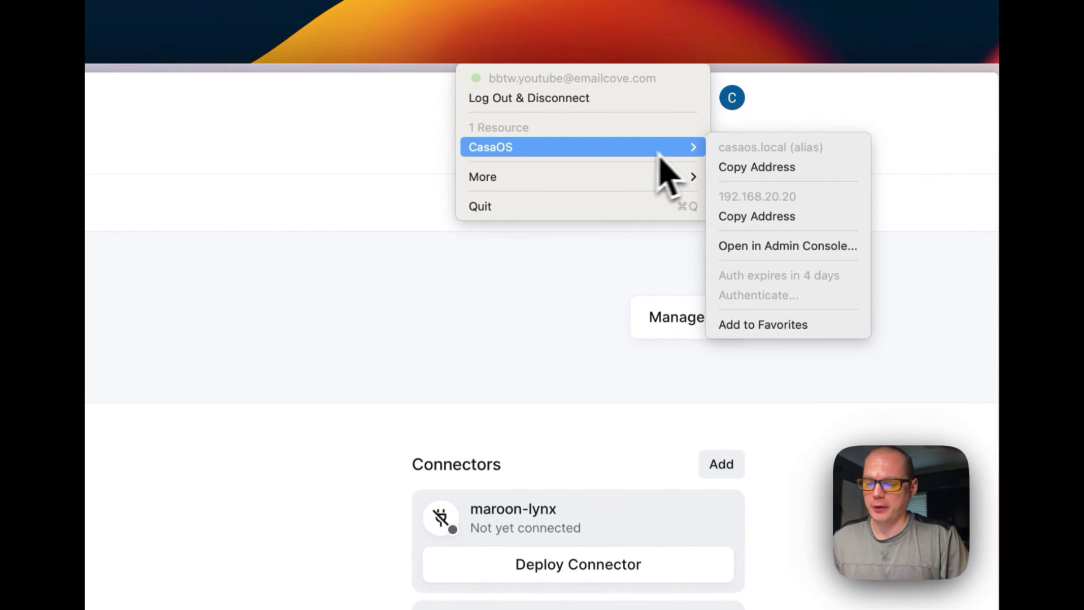
click(737, 169)
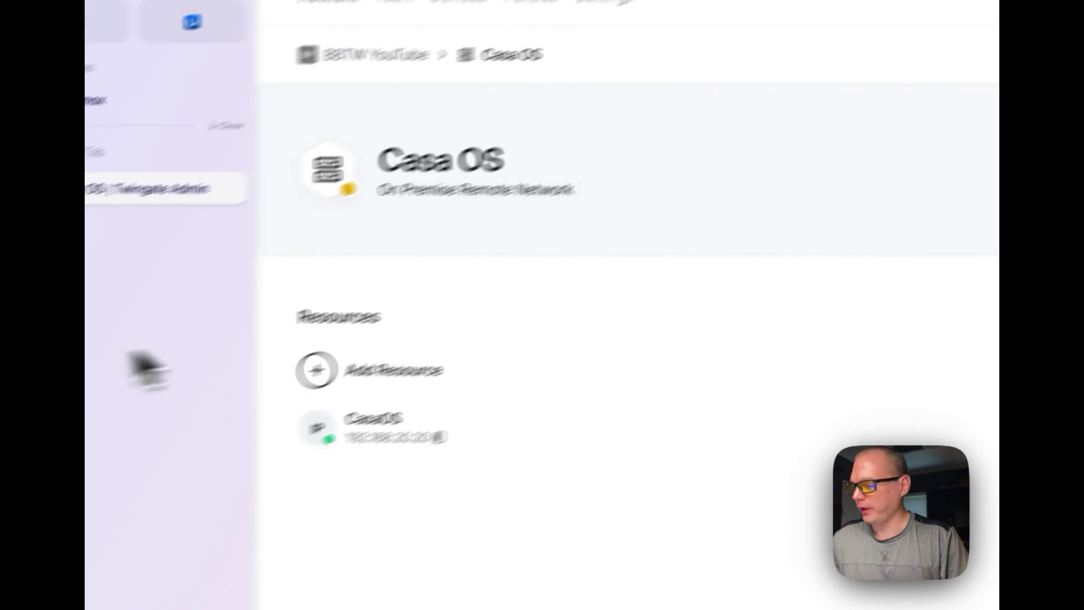
key(super+t)
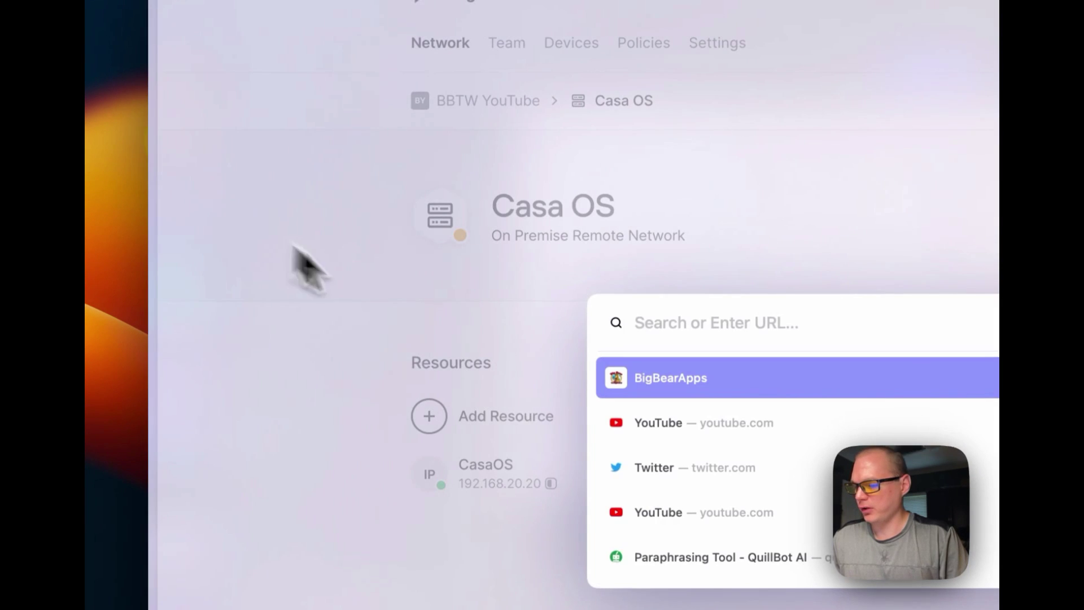
key(super+v)
key(Return)
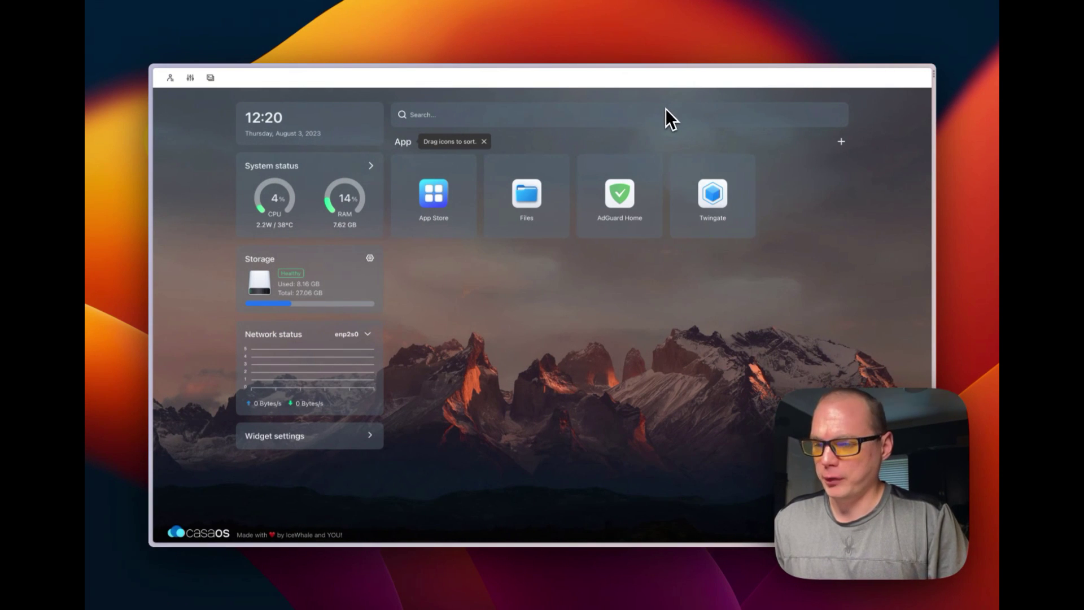
Step: Copy the CasaOS address 192.168.20.20 from the Twingate menu and load it in a new tab
click(670, 59)
mouse_move(693, 106)
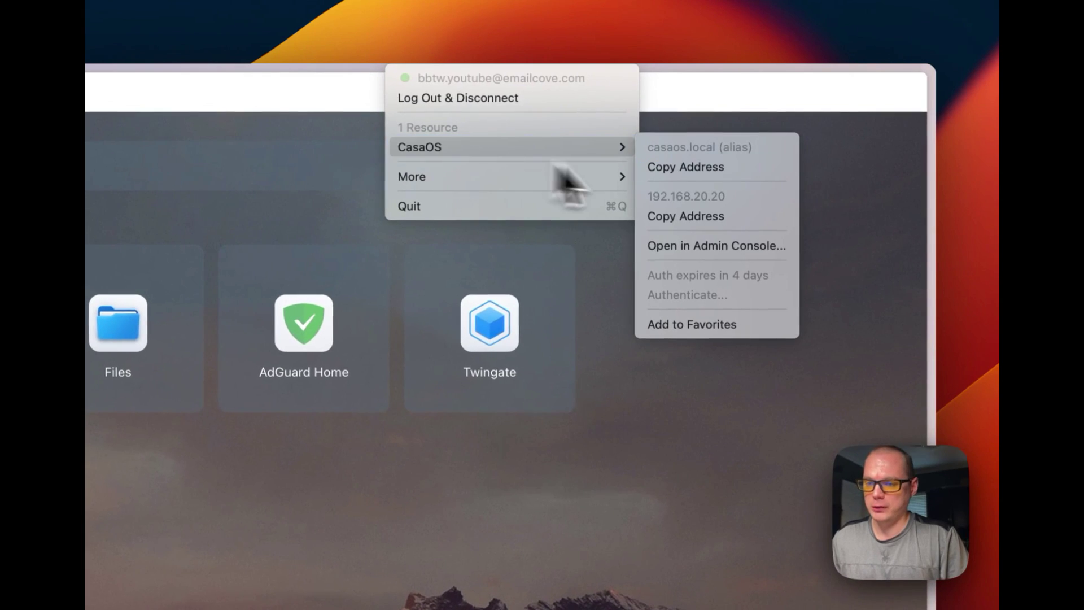
click(704, 218)
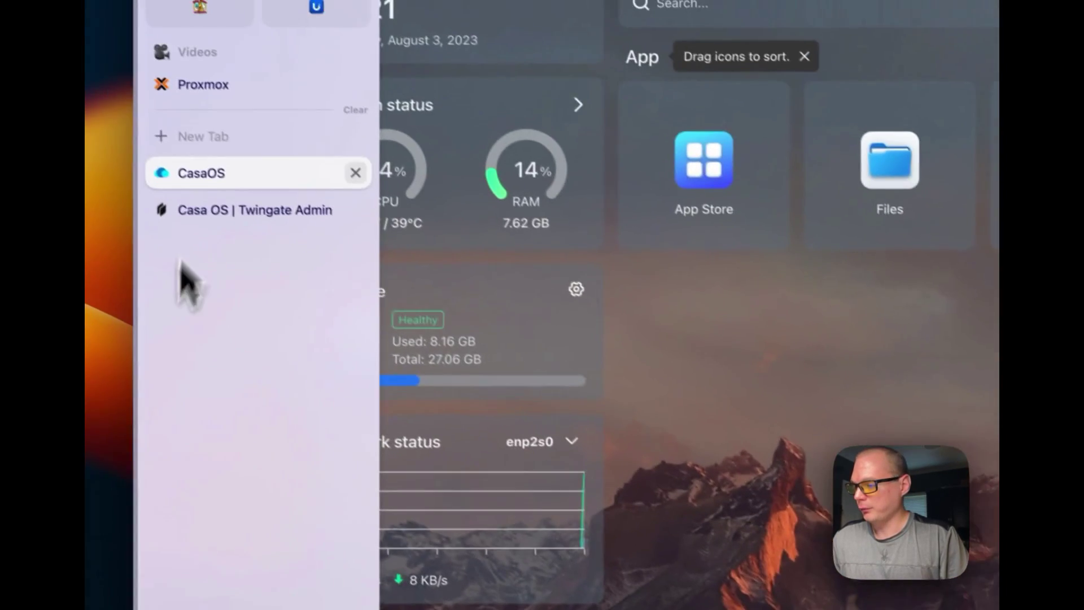
click(186, 135)
key(super+v)
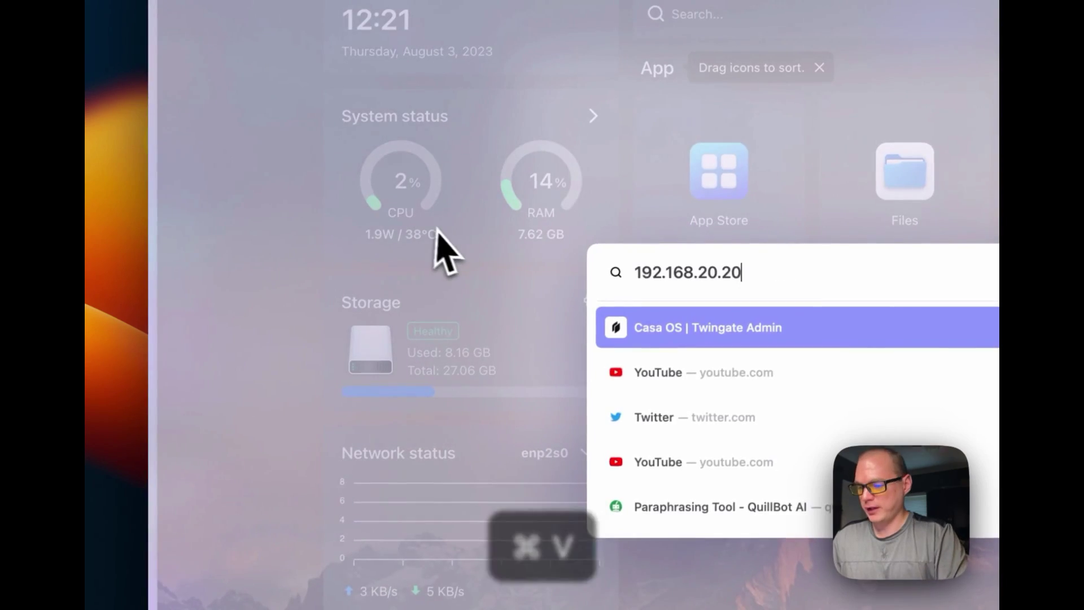
key(Return)
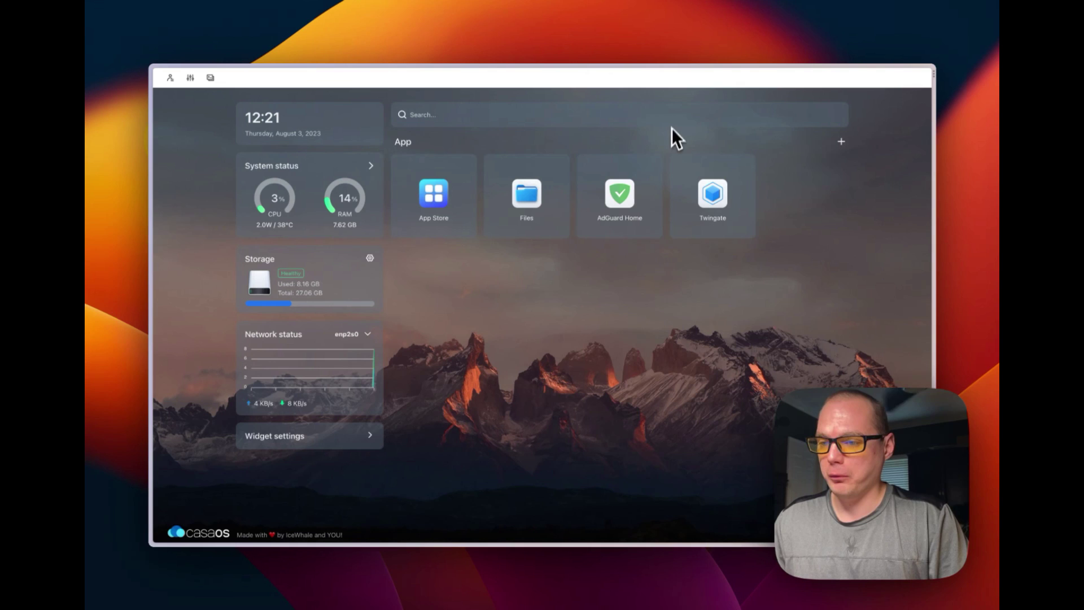
Step: Sign in to AdGuard Home with its username and password, then close that tab to return to CasaOS
click(616, 205)
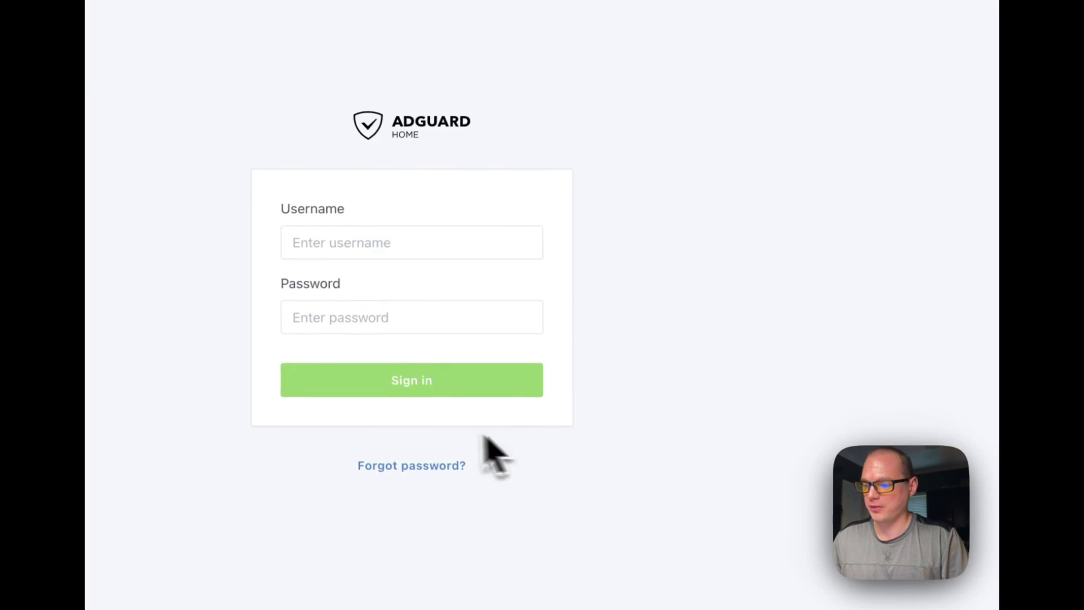
click(523, 159)
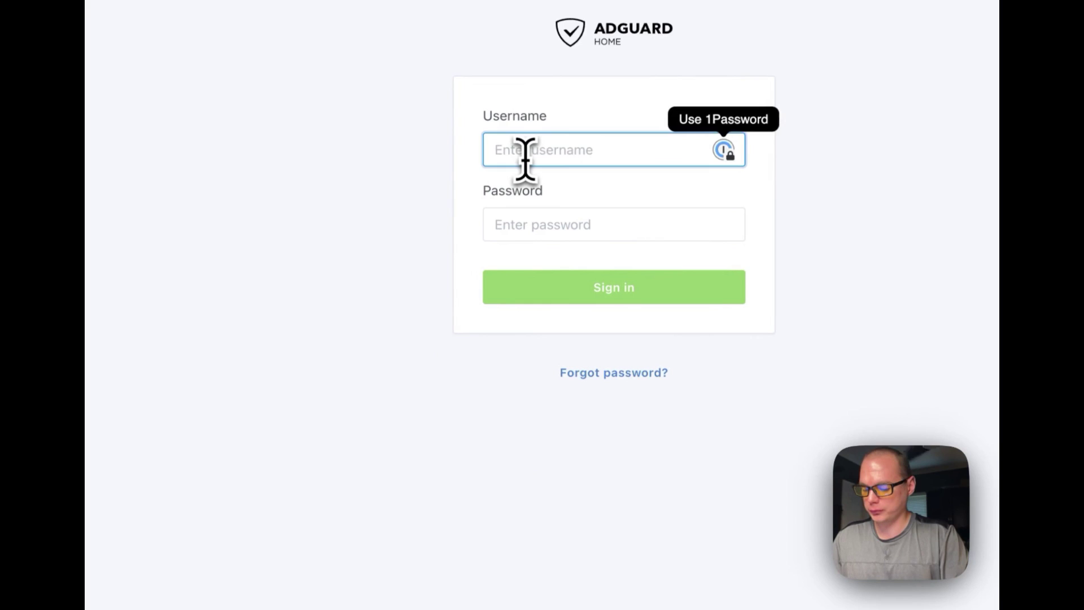
text(bigbear)
key(Tab)
text(*)
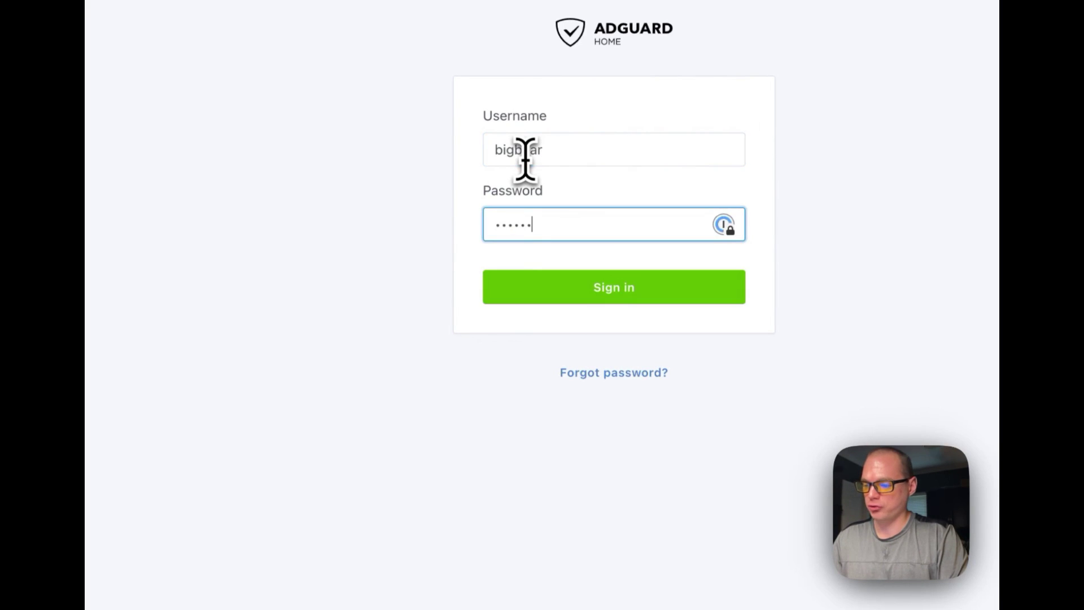
key(Return)
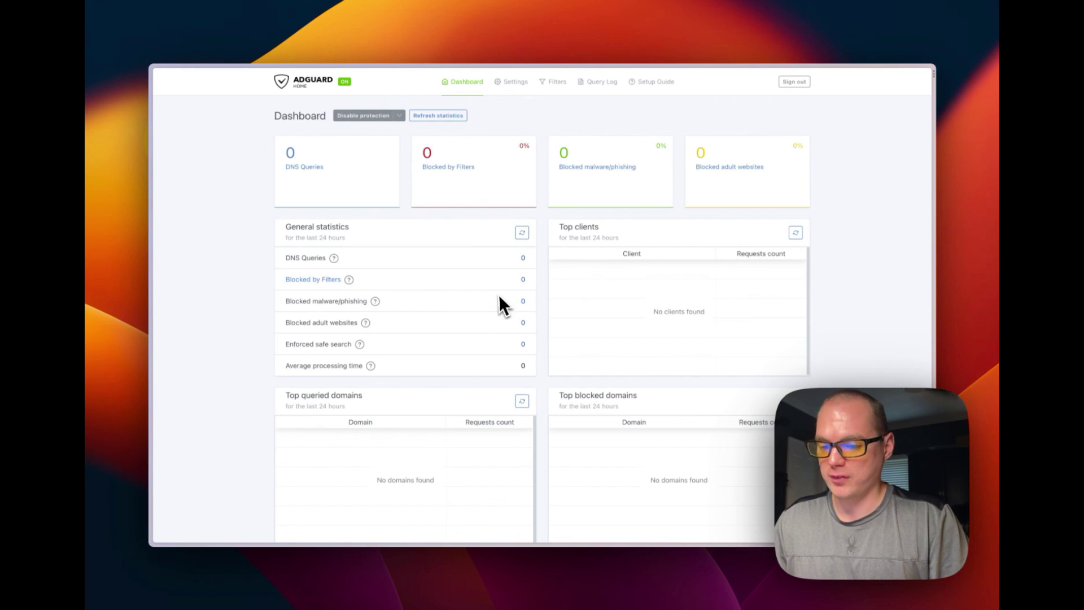
key(super+w)
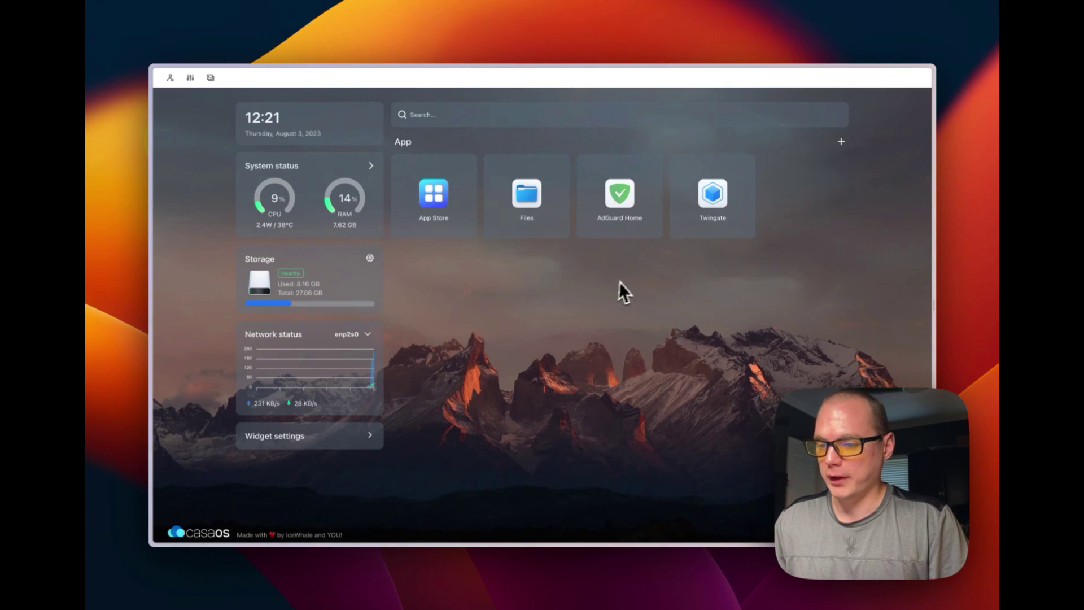